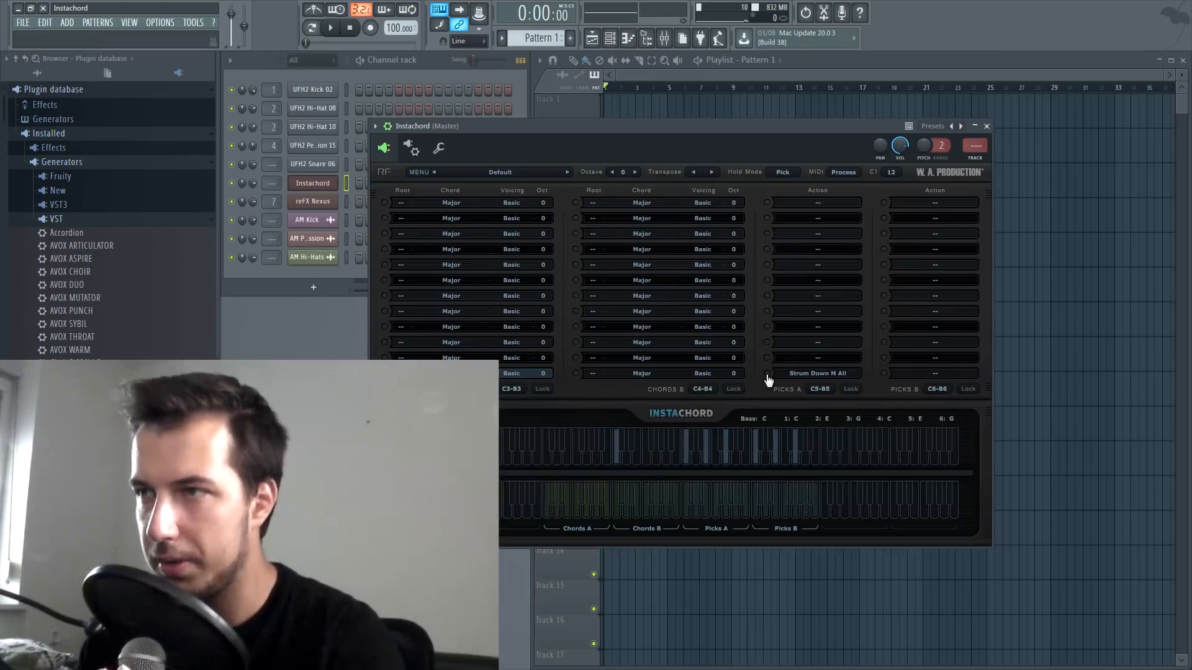
# Audition the Strum Down M All action, and load the RF 05 modal chord progression preset in Instachord.
pyautogui.click(767, 375)
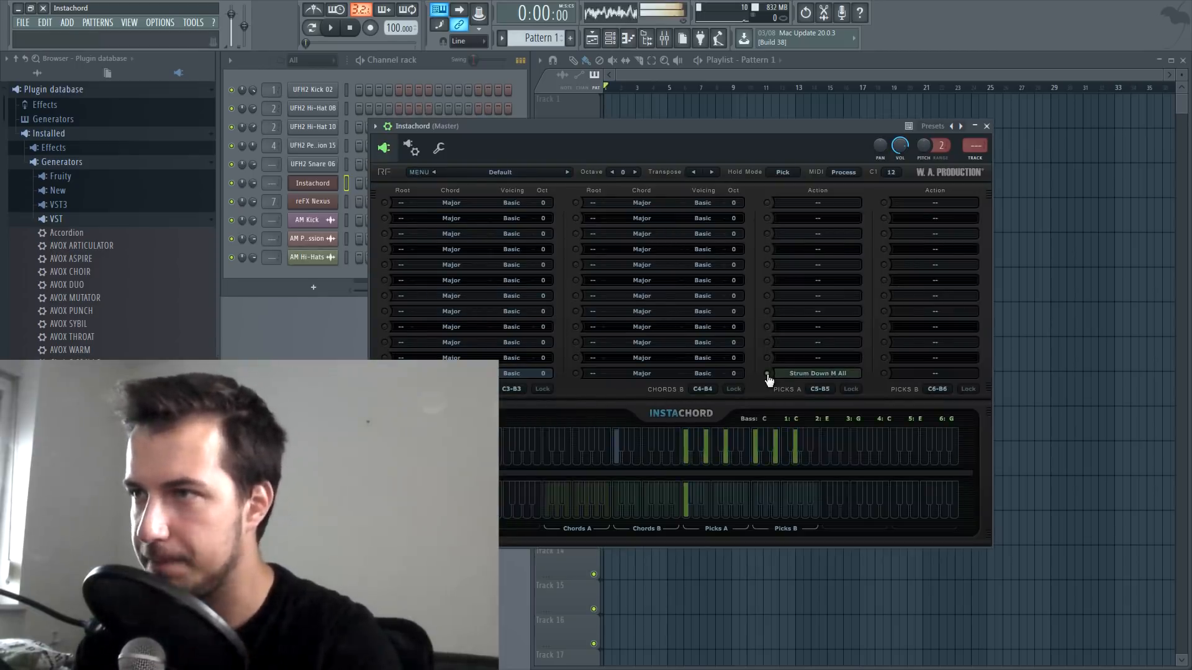
pyautogui.click(504, 174)
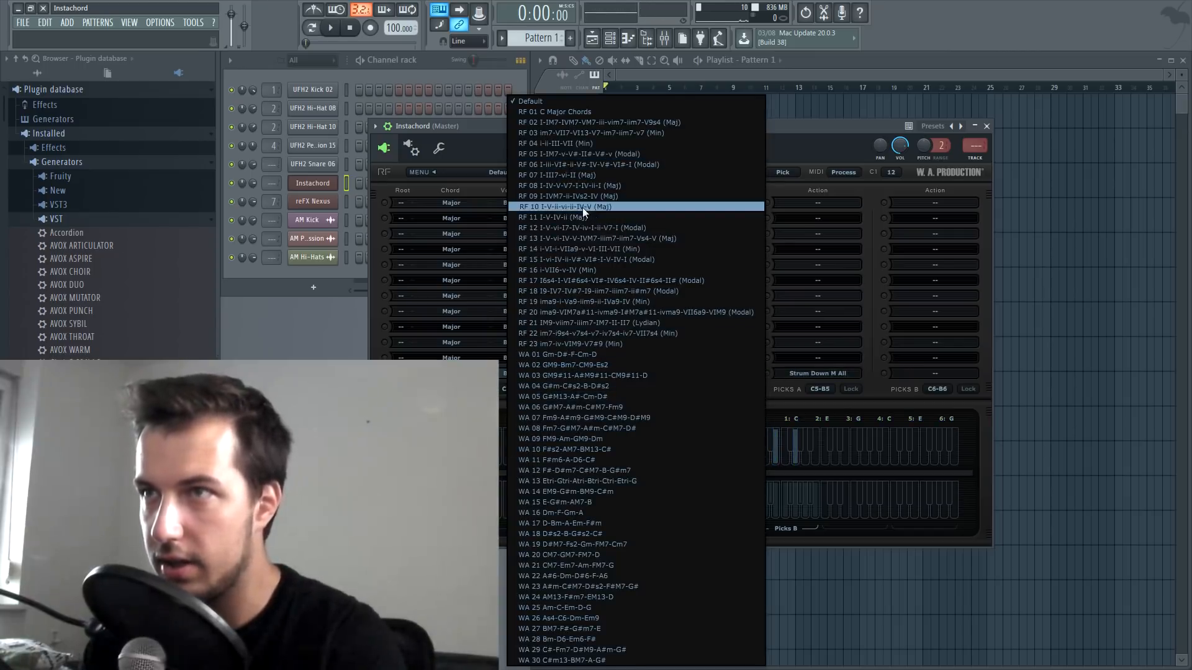
pyautogui.click(623, 153)
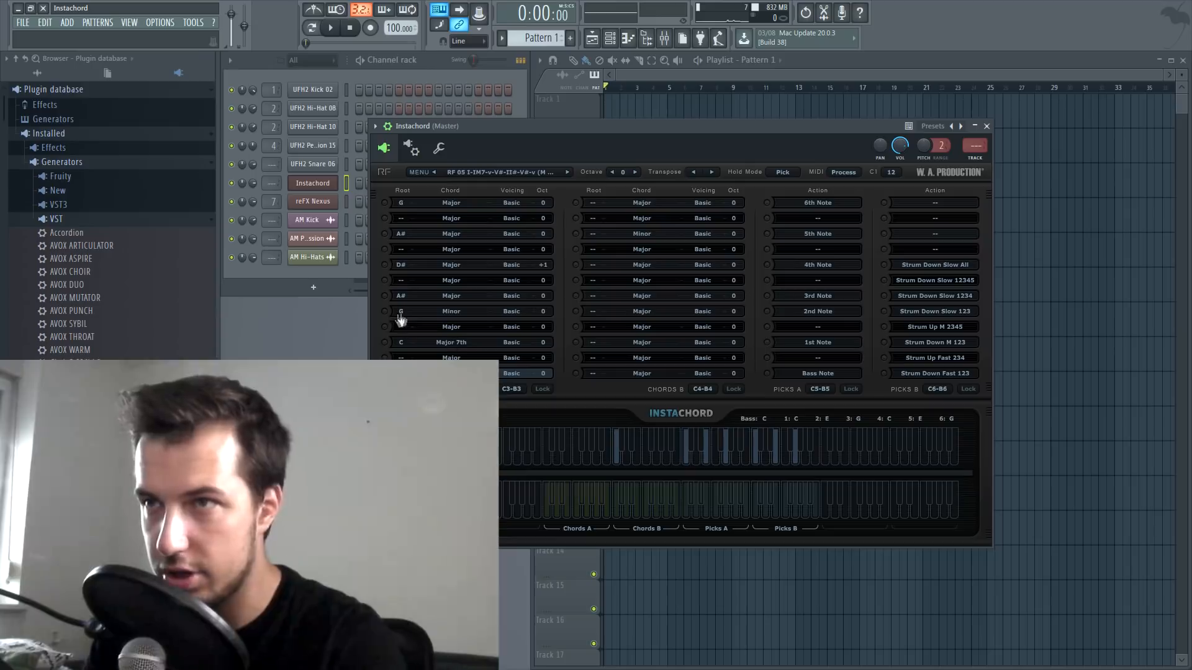
# Audition the loaded preset's chords across the Chords A range of the trigger keyboard.
pyautogui.click(557, 516)
pyautogui.click(577, 518)
pyautogui.click(588, 520)
pyautogui.click(603, 518)
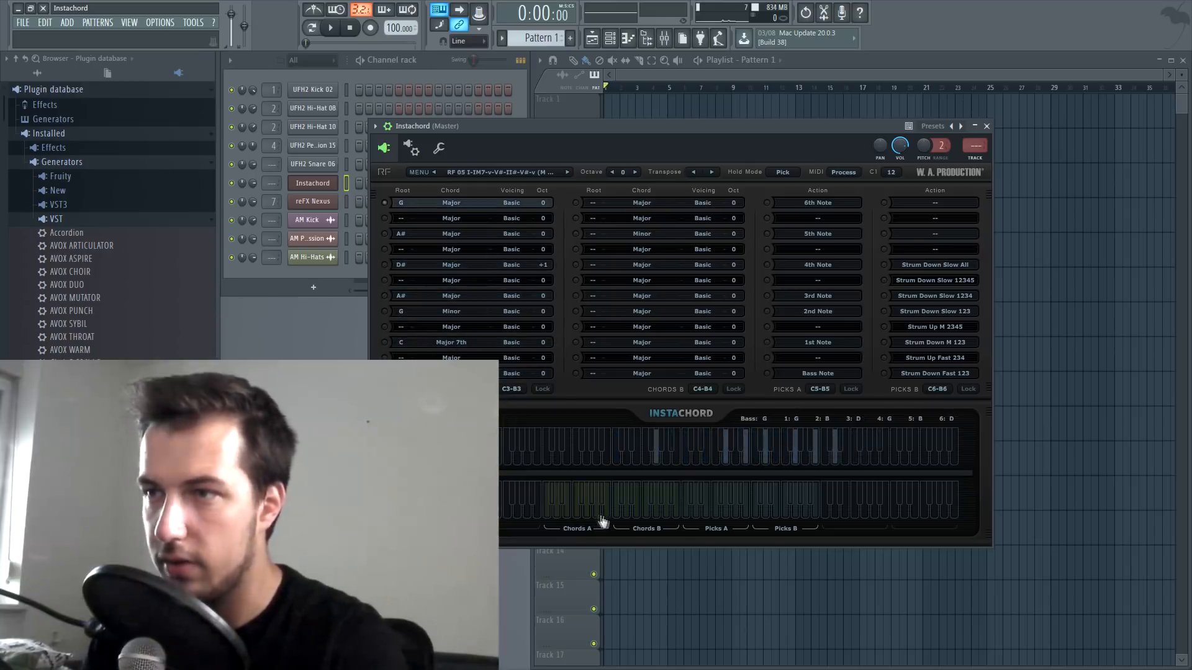
pyautogui.click(568, 504)
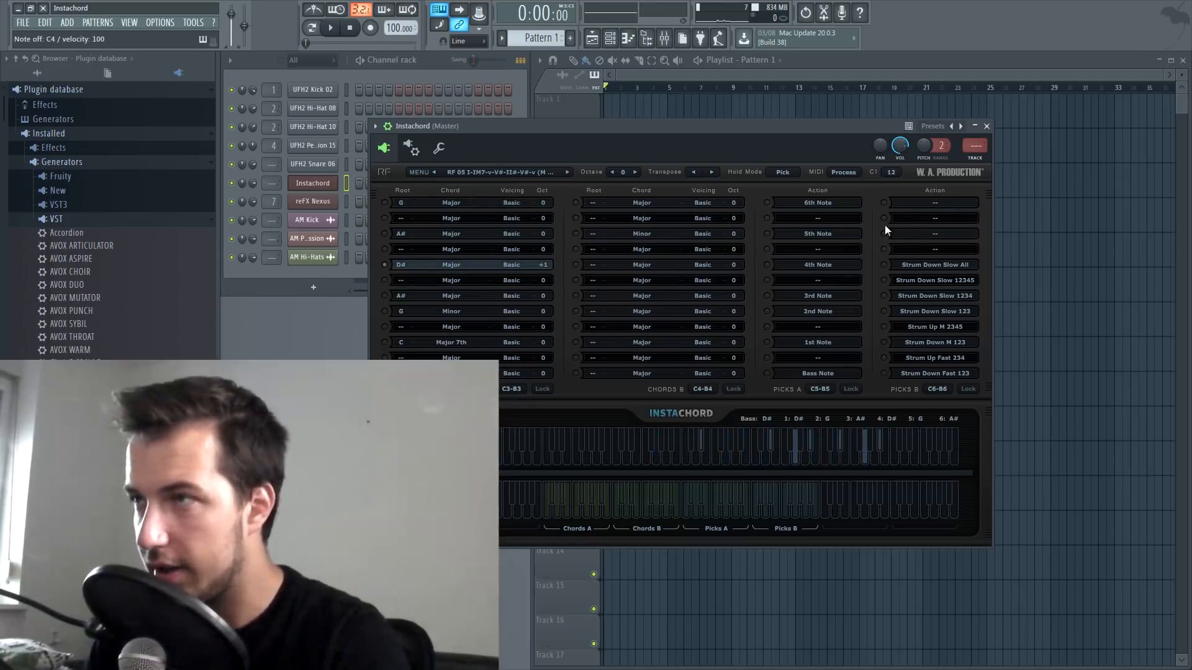
# Select the A# Major chord and audition the Strum Down Slow All and Strum Up Fast 234 actions with it.
pyautogui.click(384, 234)
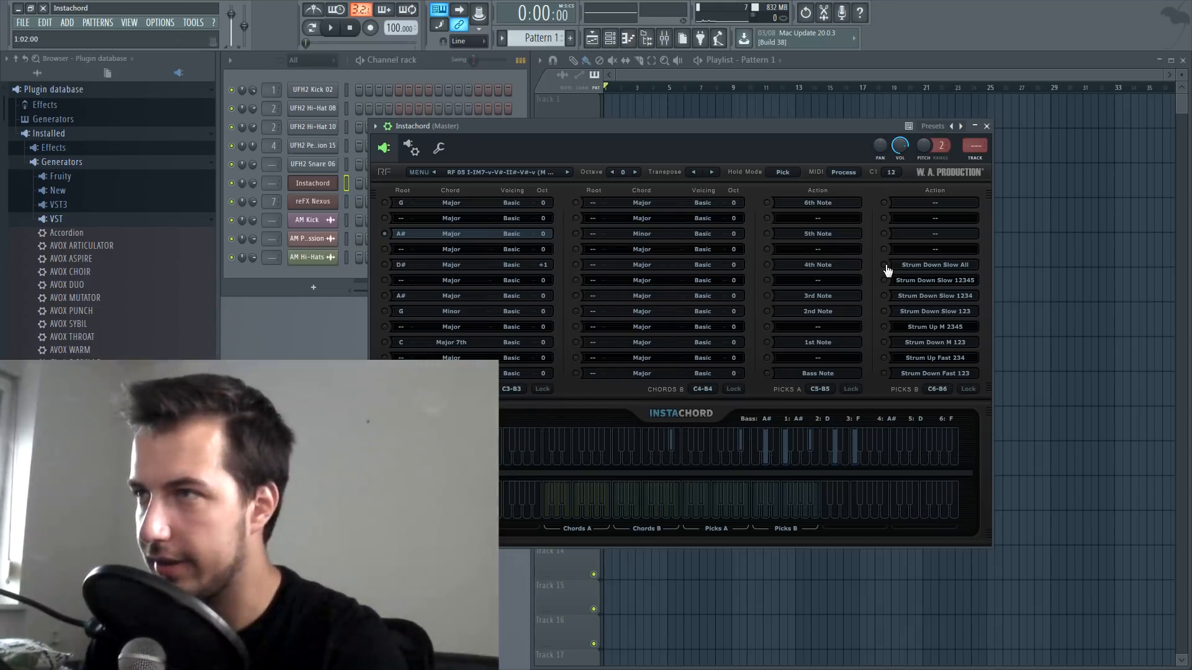
pyautogui.click(887, 266)
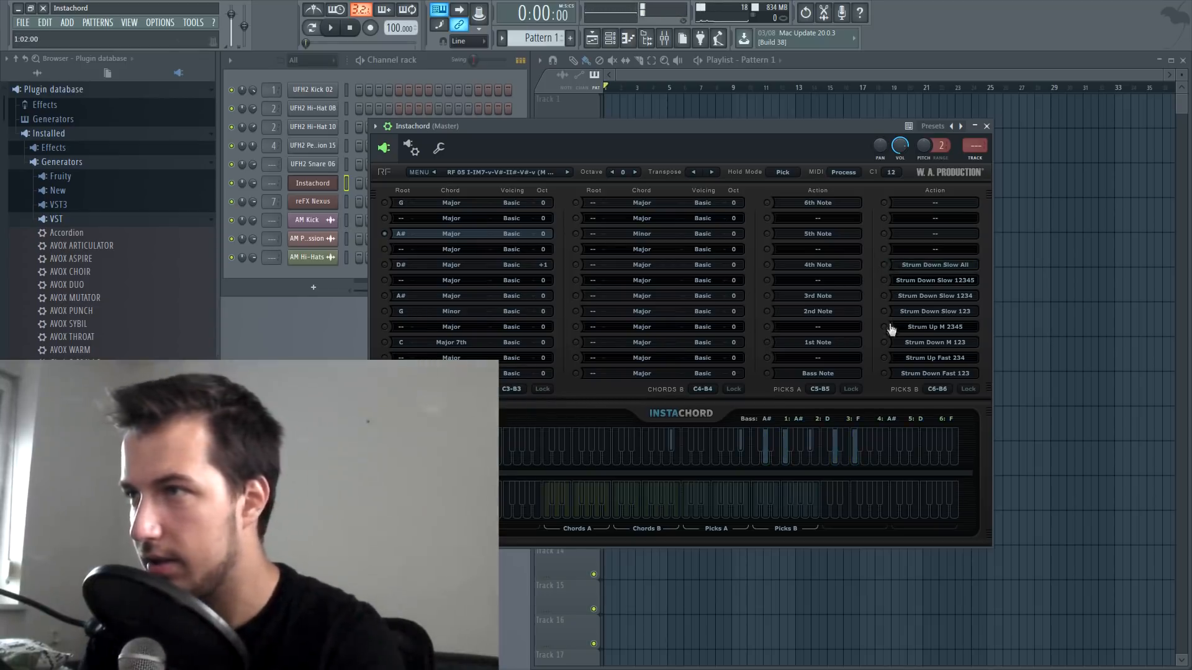
pyautogui.click(887, 363)
pyautogui.click(886, 363)
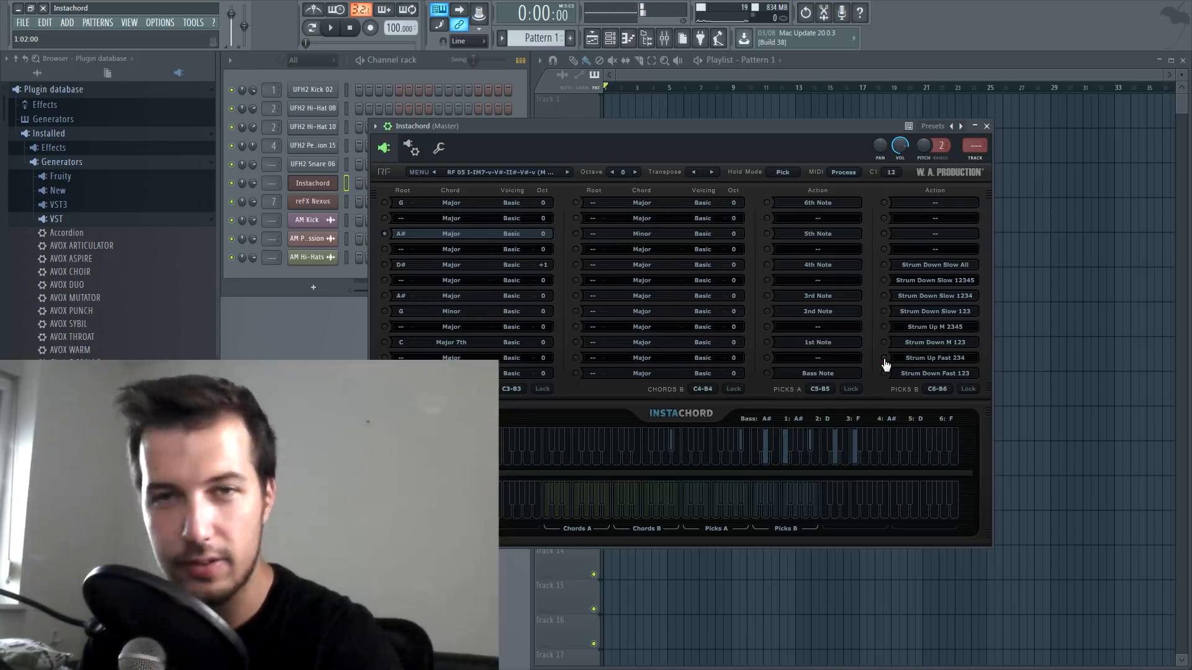
pyautogui.click(928, 236)
pyautogui.click(922, 238)
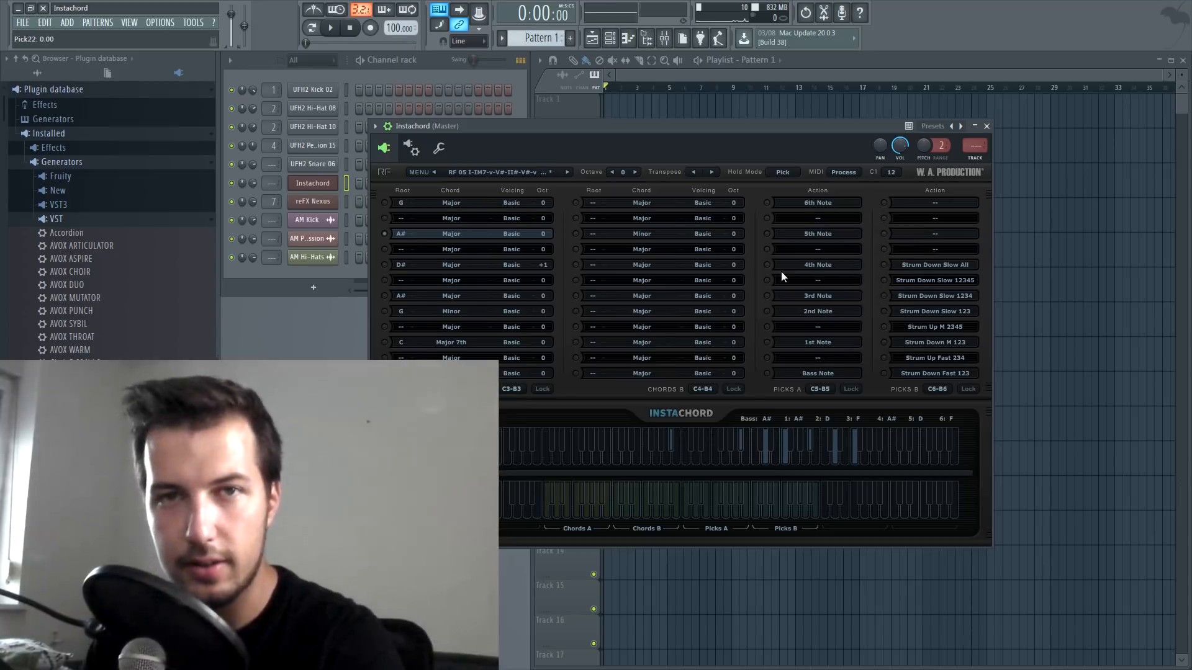
pyautogui.click(526, 172)
pyautogui.click(788, 131)
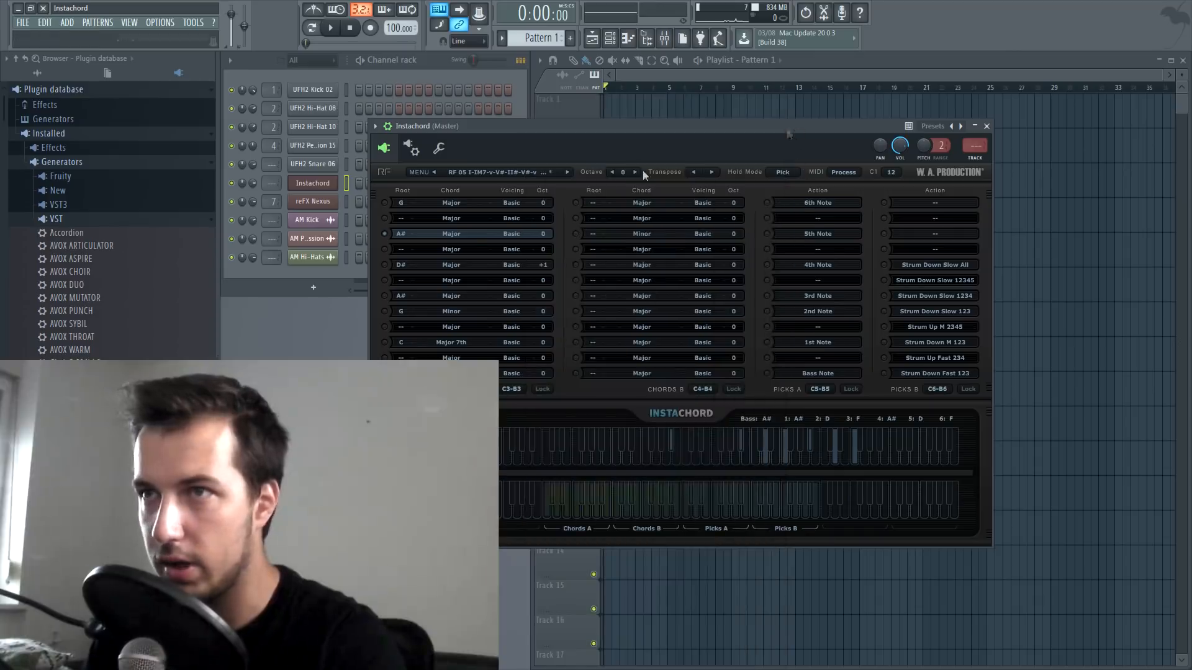
pyautogui.click(452, 250)
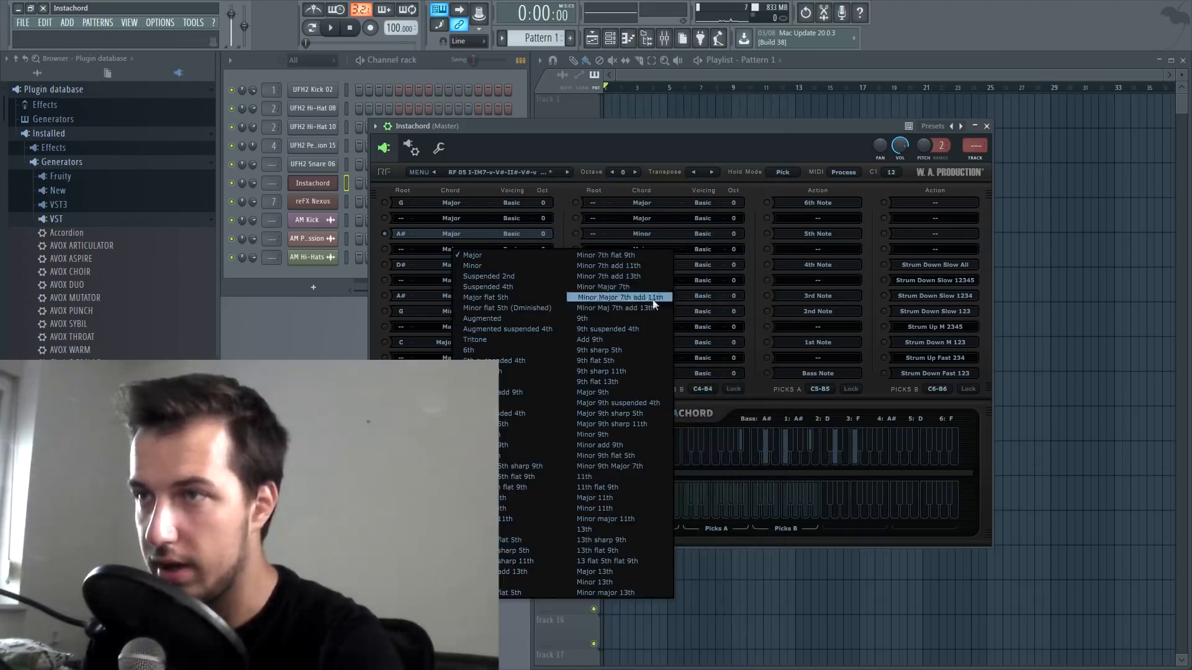
pyautogui.click(582, 126)
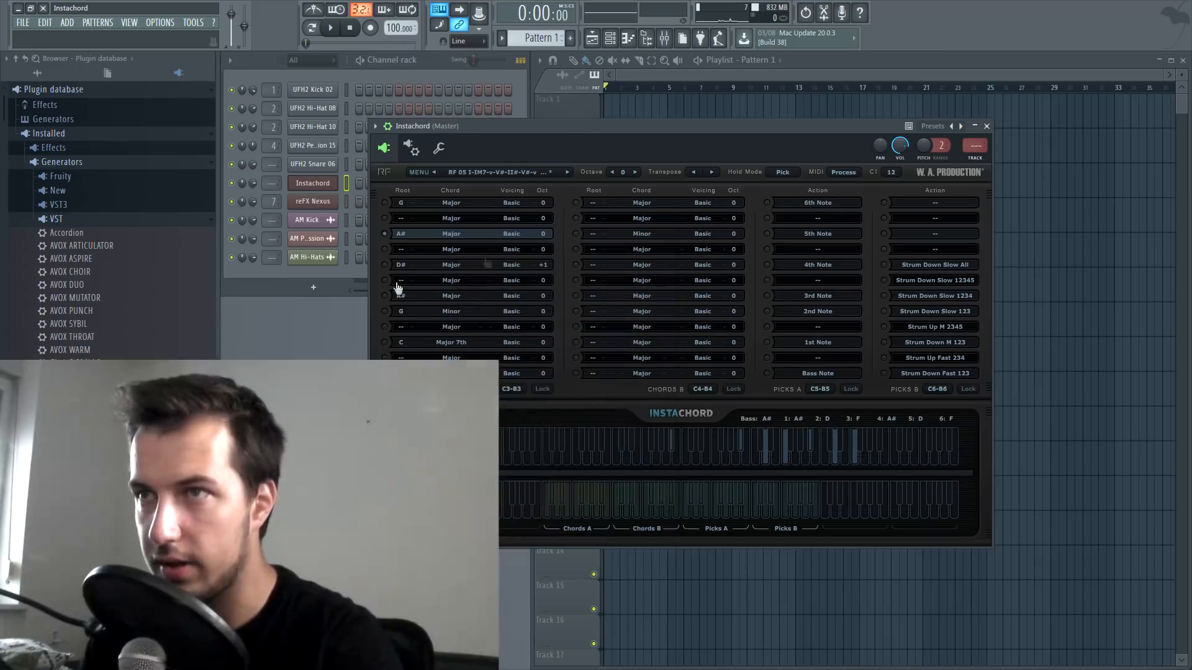
# Play the Chords A keys upward and back down, ending on the C Major 7th chord.
pyautogui.click(558, 515)
pyautogui.click(580, 517)
pyautogui.click(597, 517)
pyautogui.click(580, 518)
pyautogui.click(560, 518)
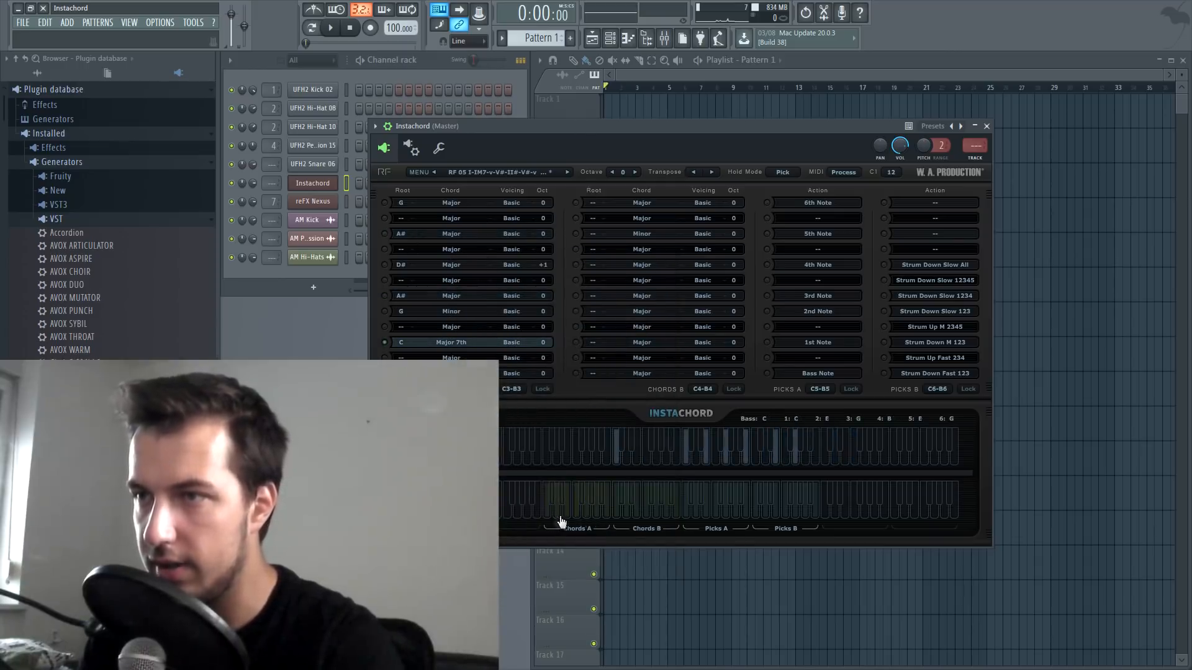
# Assign the Hit 1+2+3+4+5 action to the empty Picks B slot directly above Strum Down Slow All.
pyautogui.click(923, 255)
pyautogui.moveTo(909, 278)
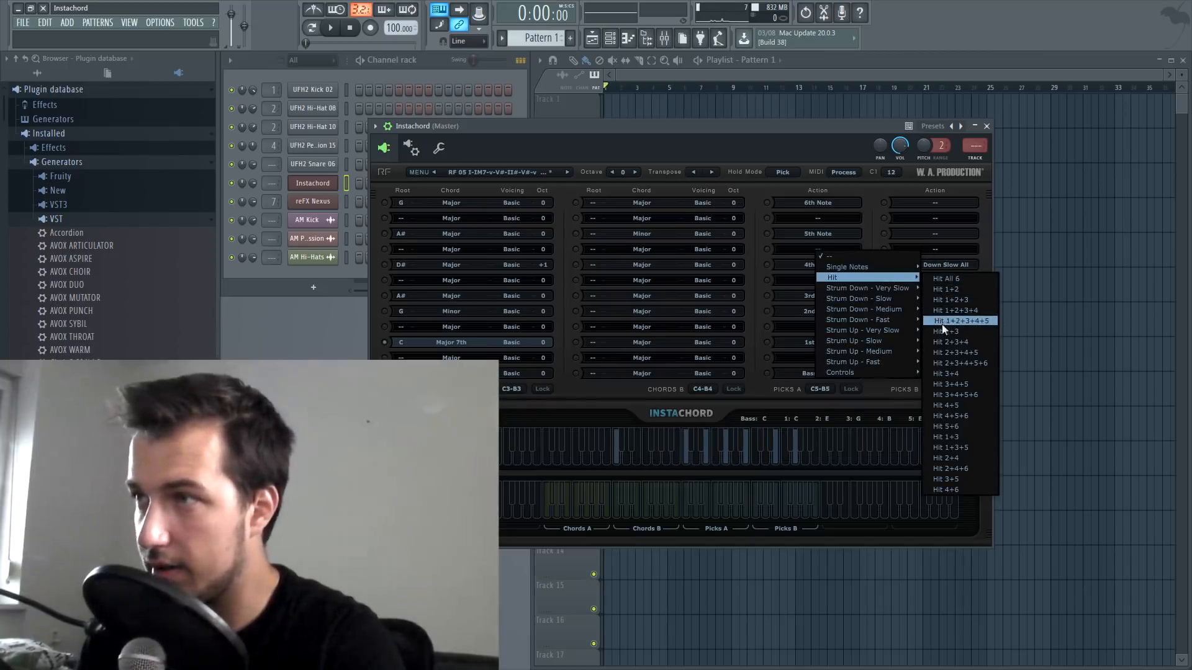
pyautogui.click(974, 322)
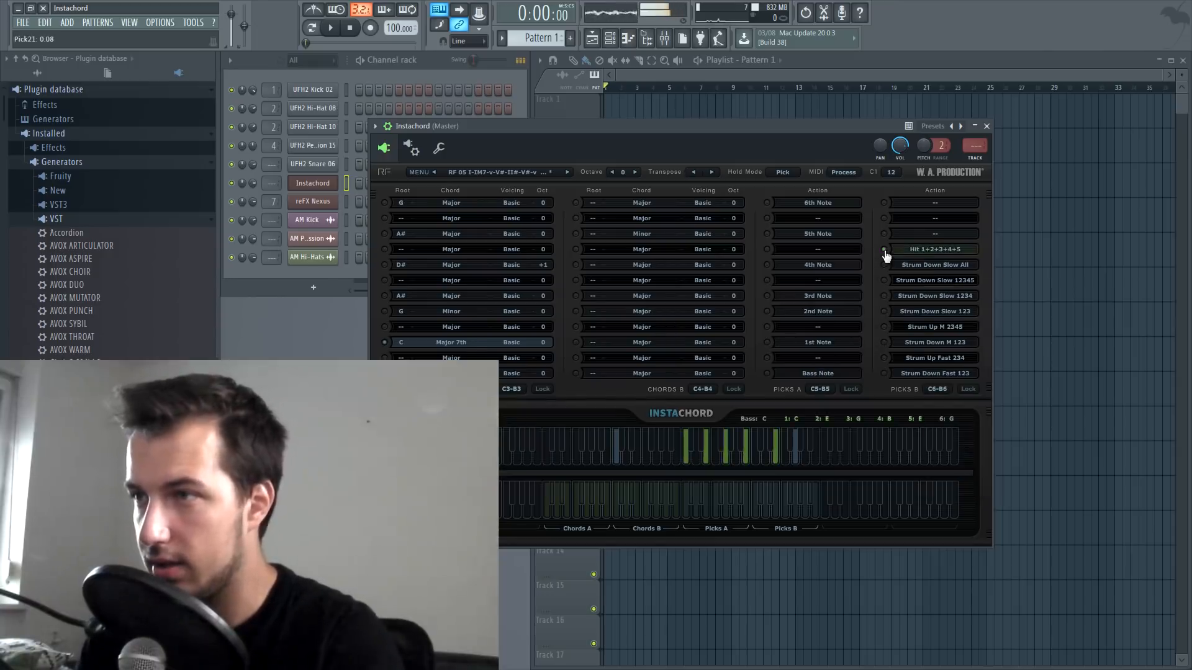
# Audition the Hit 1+2+3+4+5 action repeatedly to identify its trigger key in the Picks B range.
pyautogui.click(437, 58)
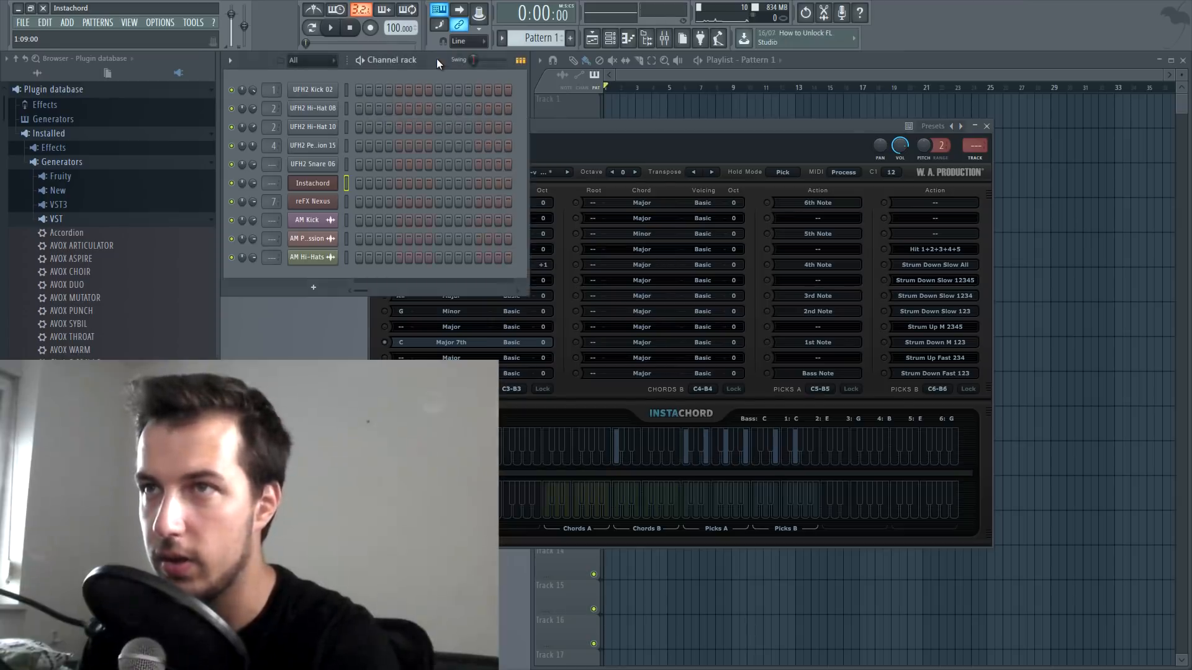
pyautogui.rightClick(338, 183)
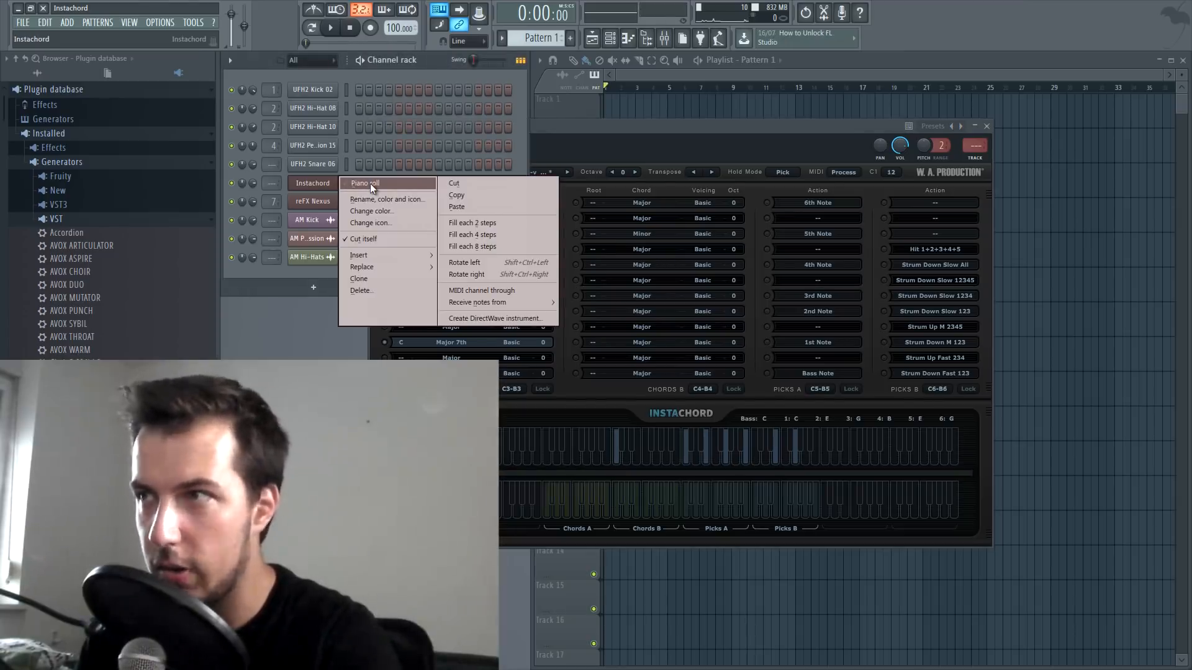
pyautogui.click(887, 257)
pyautogui.click(886, 251)
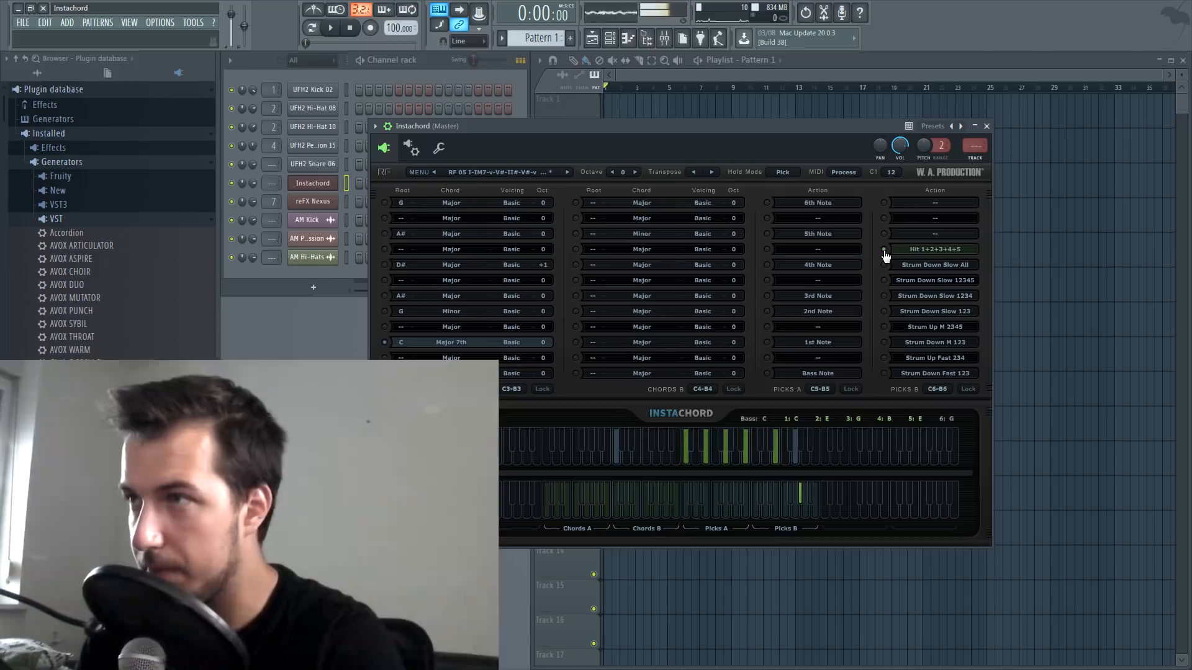
pyautogui.click(886, 251)
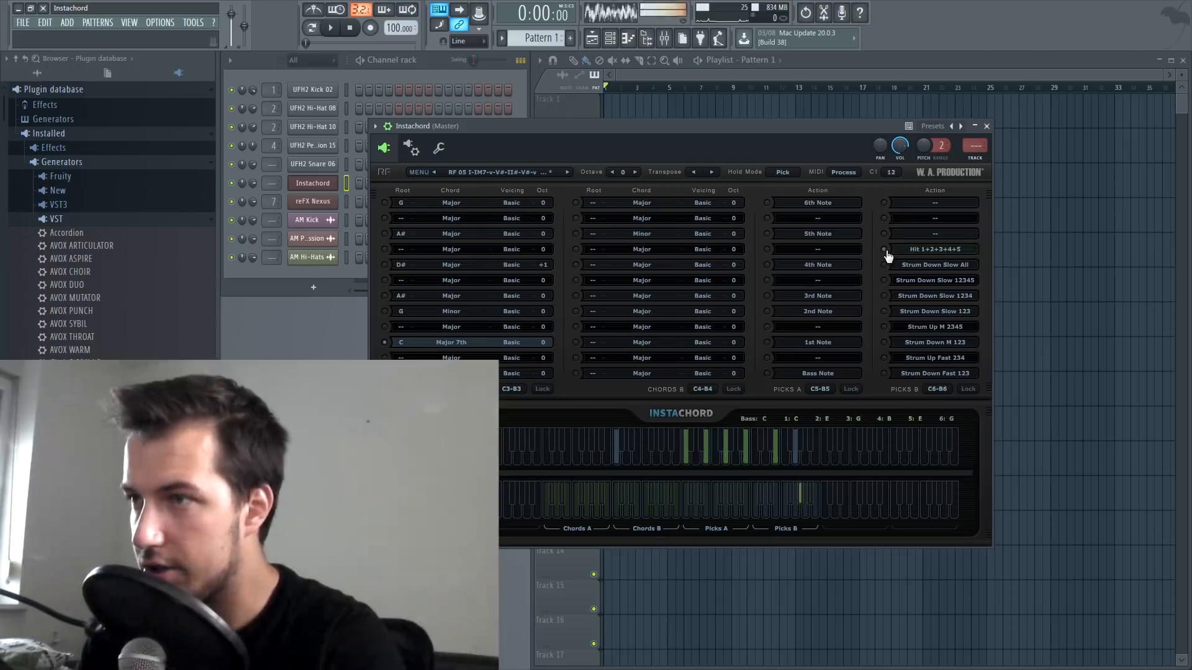
pyautogui.click(801, 500)
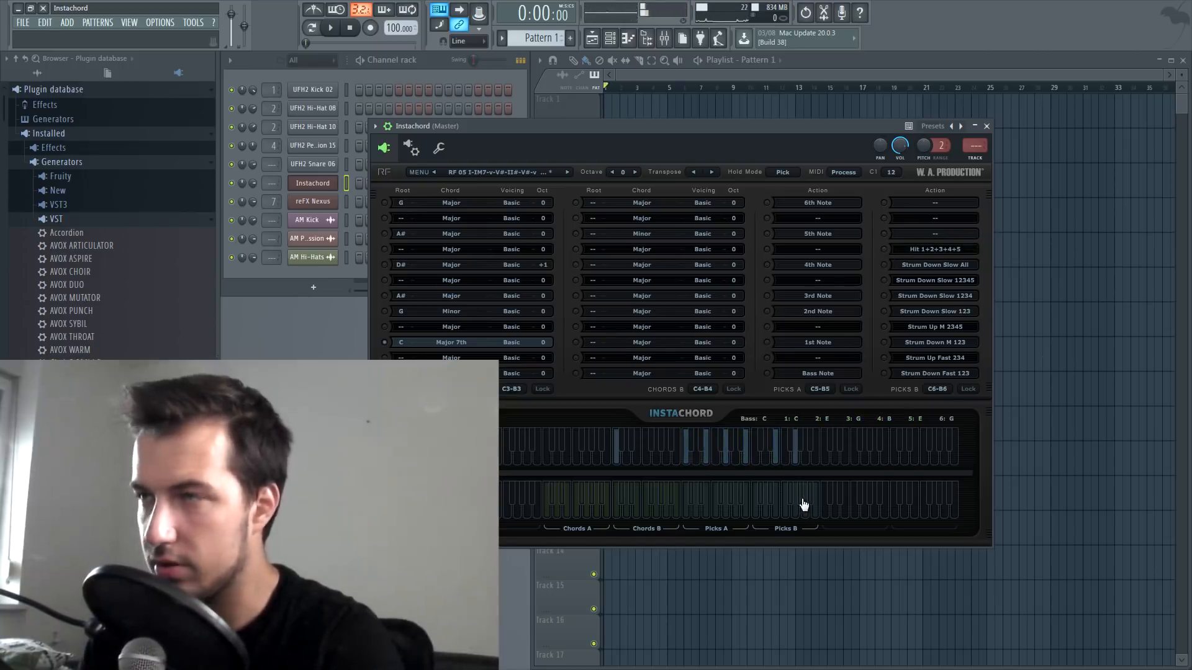
# Place a G#6 note at the start of bar 1 in Instachord's piano roll and switch playback to pattern mode.
pyautogui.press('F7')
pyautogui.click(246, 221)
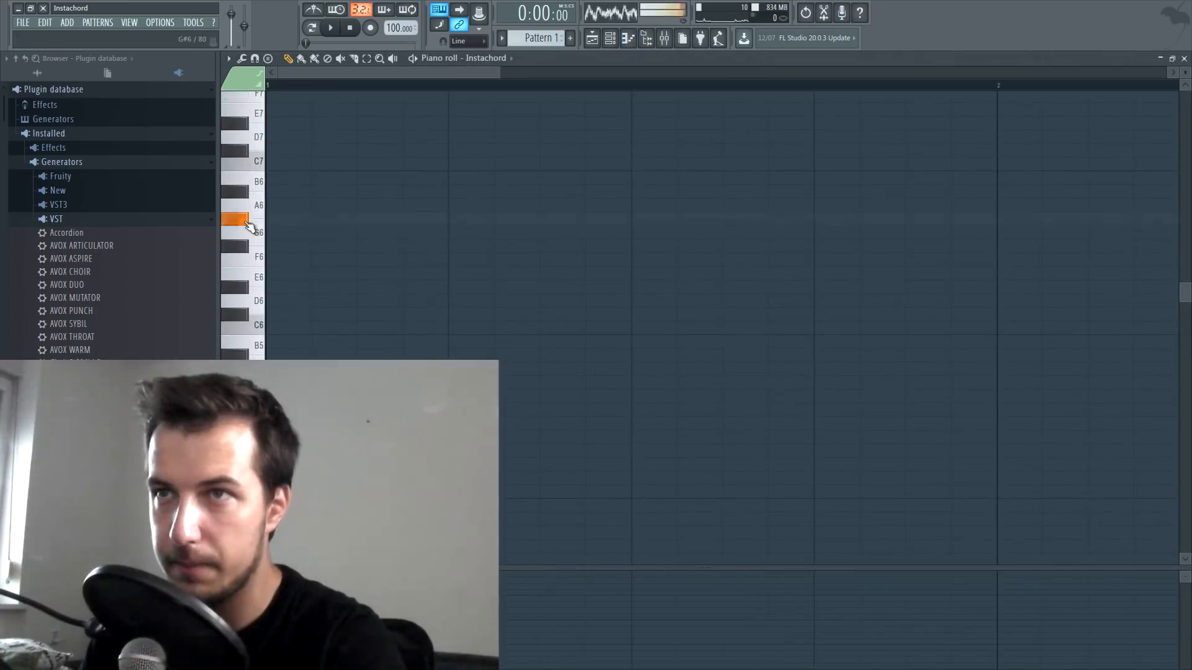
pyautogui.click(269, 218)
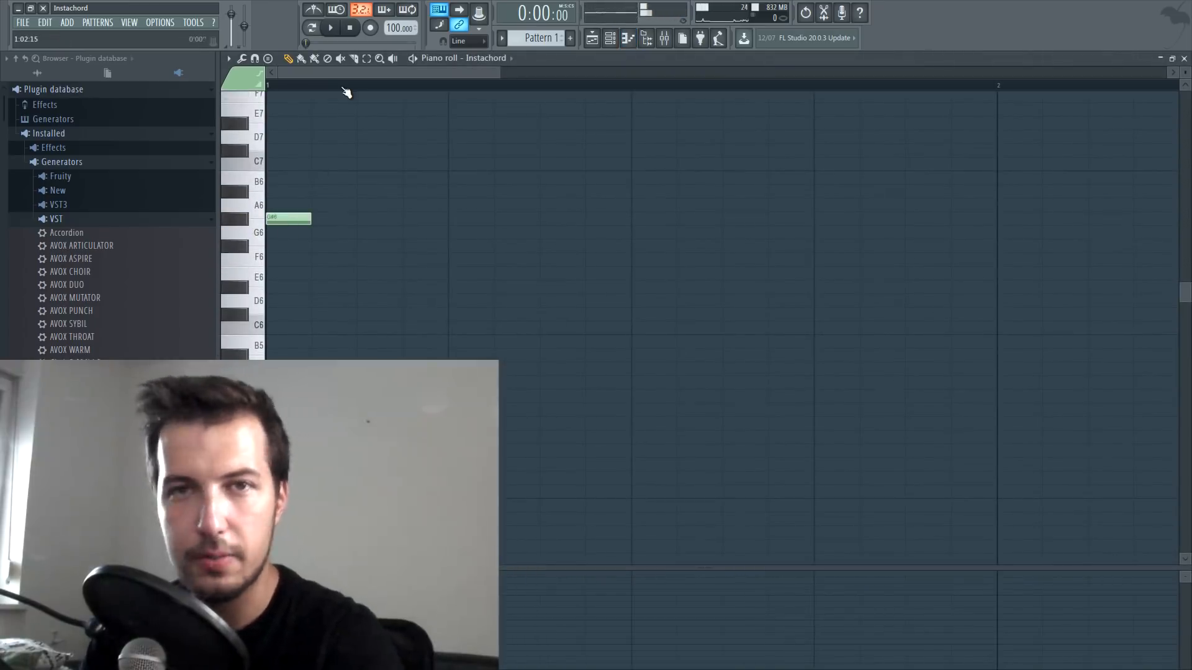
pyautogui.scroll(-4, 342, 87)
pyautogui.click(313, 28)
pyautogui.press('space')
pyautogui.press('space')
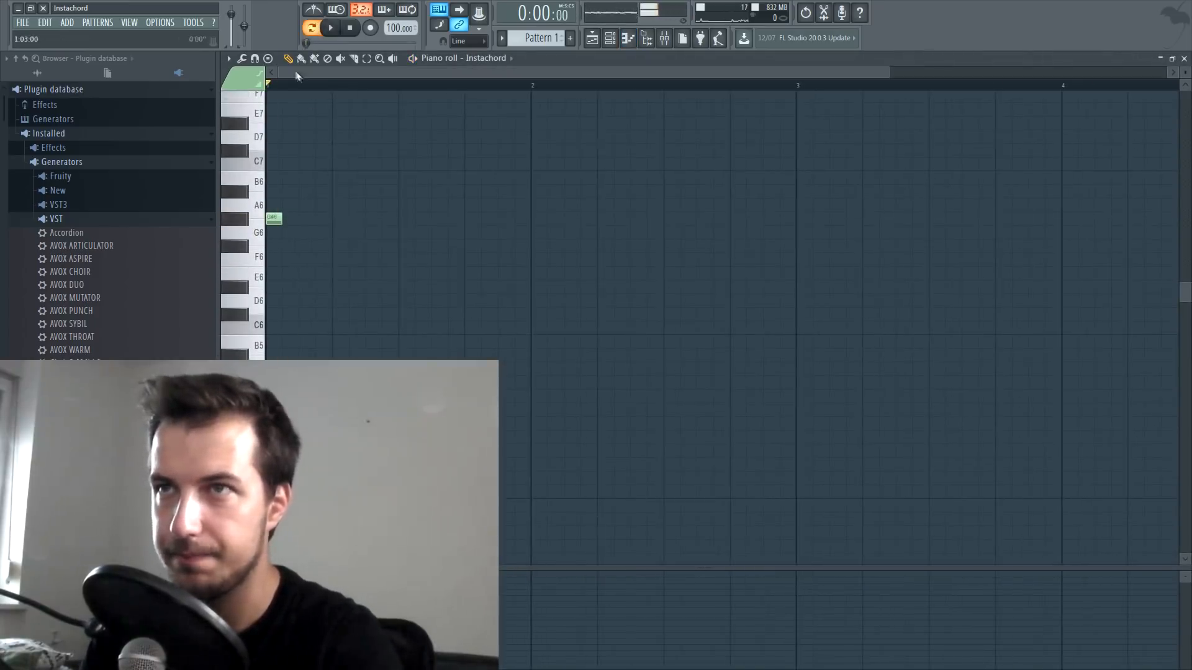
# Add G#6 notes on steps 4, 7, 10, 13 and 15 of bar 1 while the pattern plays.
pyautogui.scroll(2, 297, 76)
pyautogui.press('space')
pyautogui.click(374, 218)
pyautogui.click(467, 219)
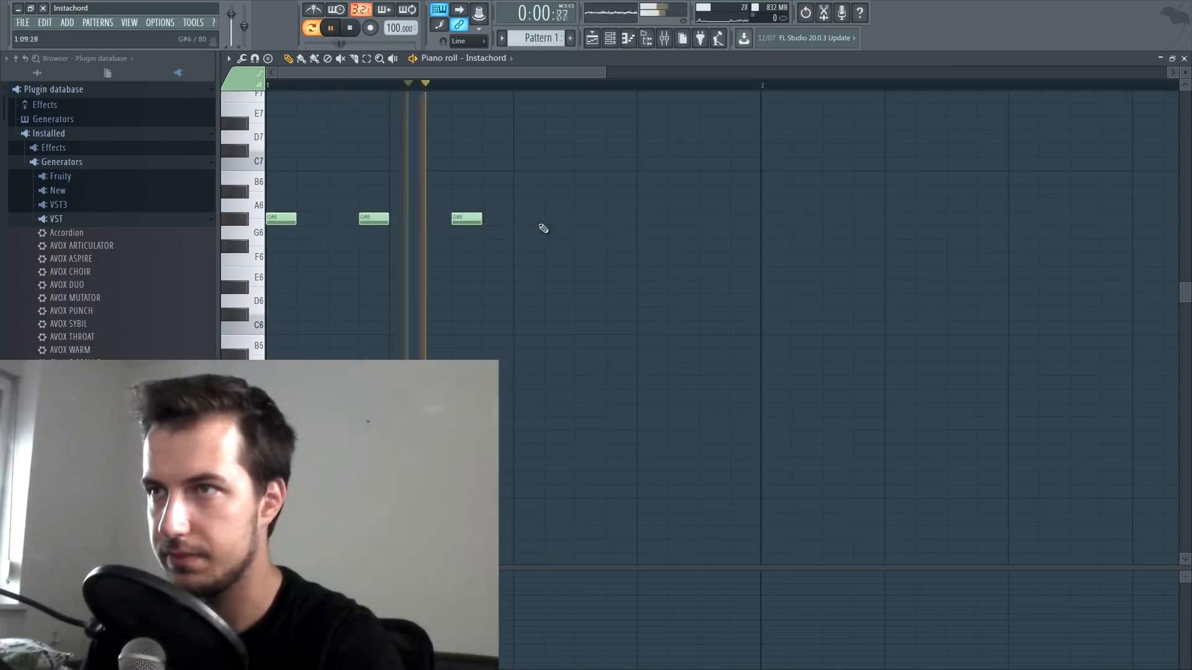
pyautogui.click(580, 219)
pyautogui.scroll(-1, 558, 208)
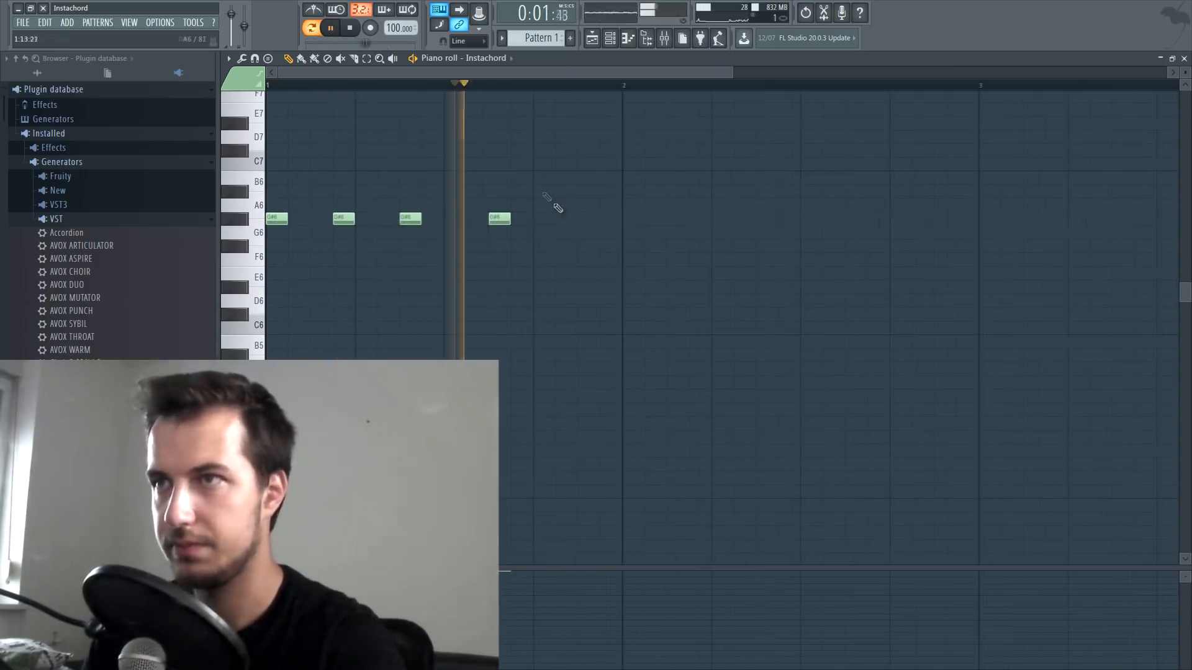
pyautogui.moveTo(500, 218); pyautogui.dragTo(477, 218)
pyautogui.click(544, 219)
pyautogui.click(588, 219)
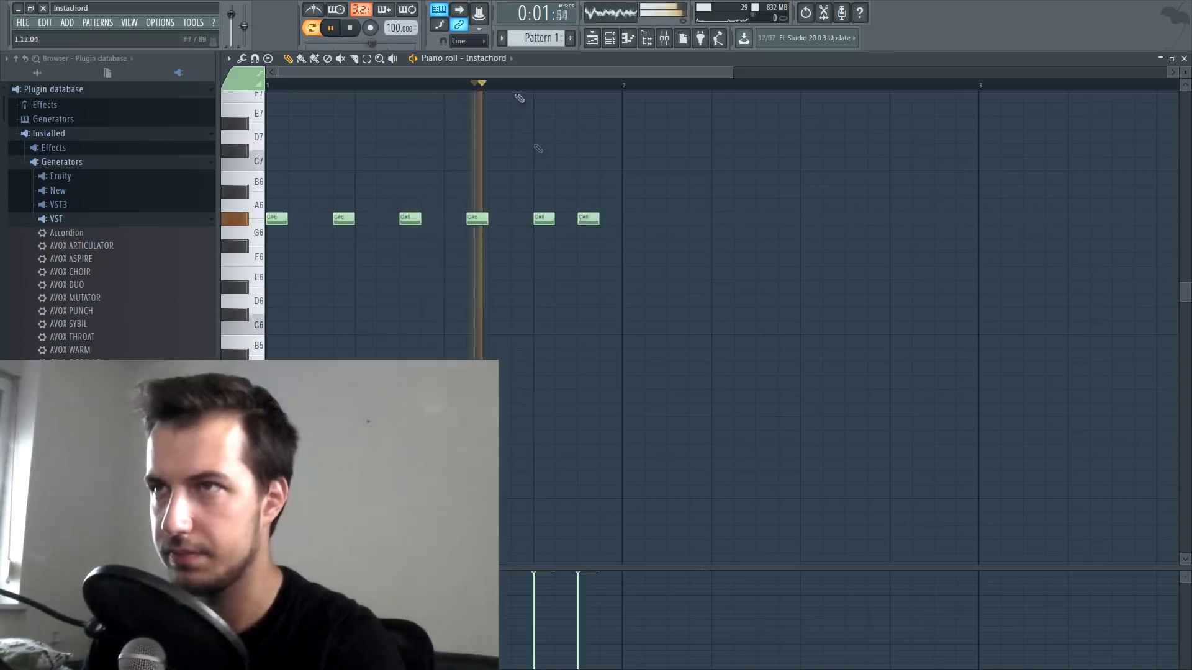
# Duplicate the one-bar G#6 rhythm until it fills bars 1 to 4, and check it in playback.
pyautogui.scroll(-2, 520, 93)
pyautogui.press('space')
pyautogui.hotkey('ctrl', 'b')
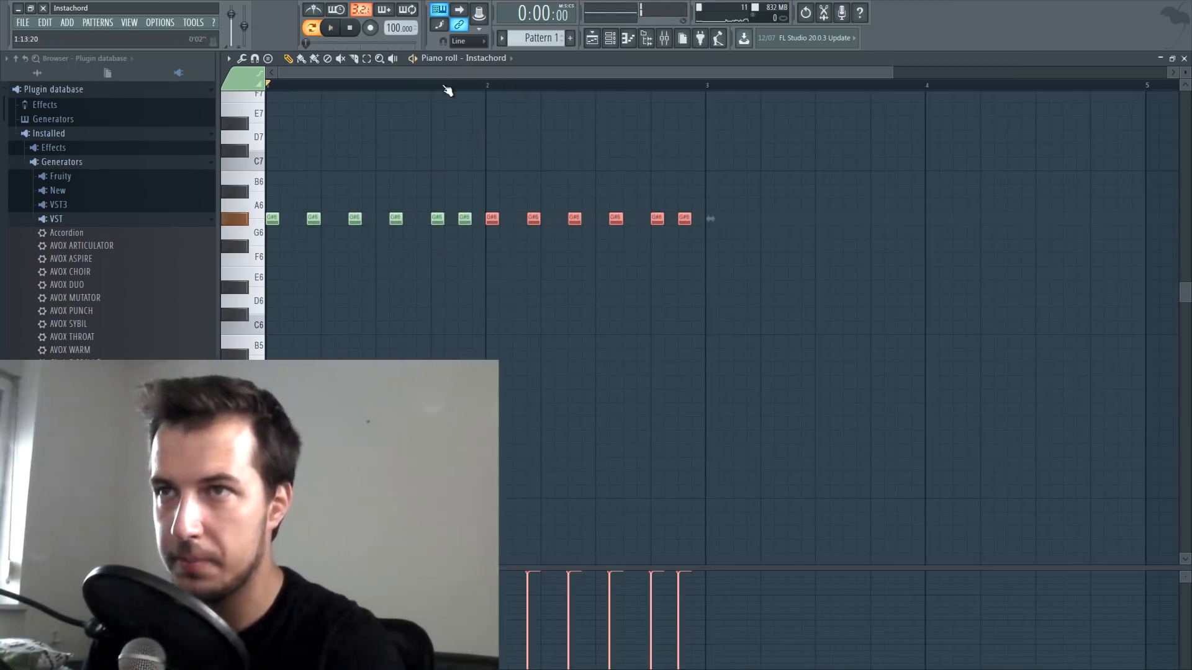
pyautogui.press('space')
pyautogui.scroll(-2, 519, 93)
pyautogui.hotkey('ctrl', 'a')
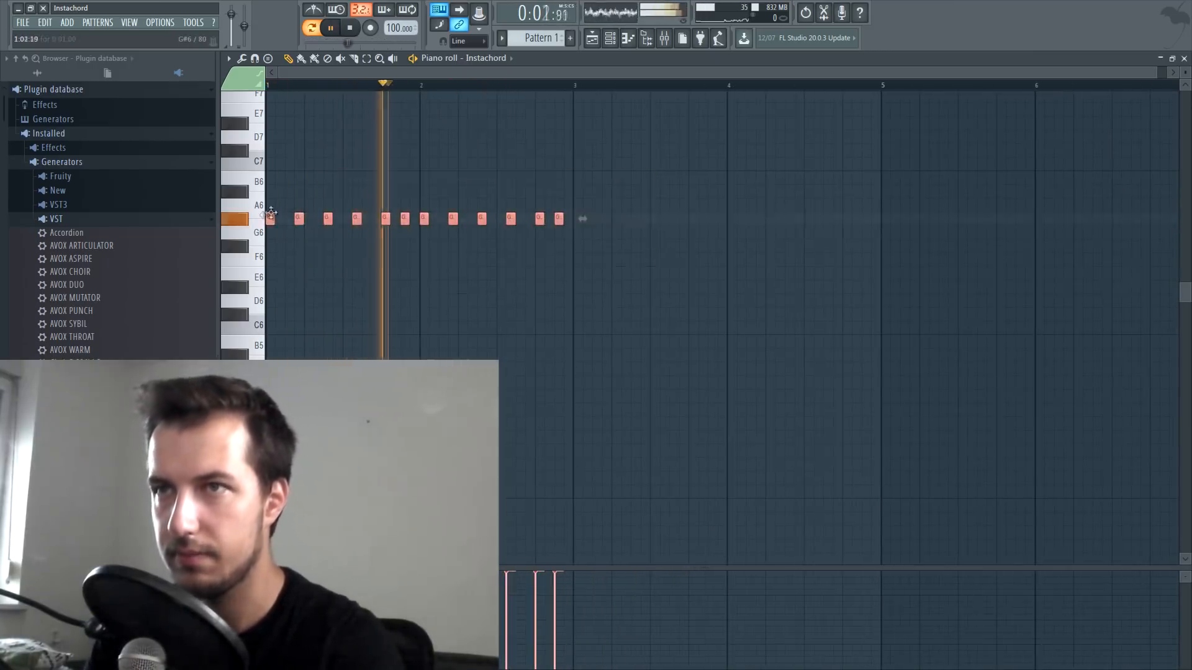
pyautogui.hotkey('ctrl', 'b')
pyautogui.hotkey('ctrl', 'd')
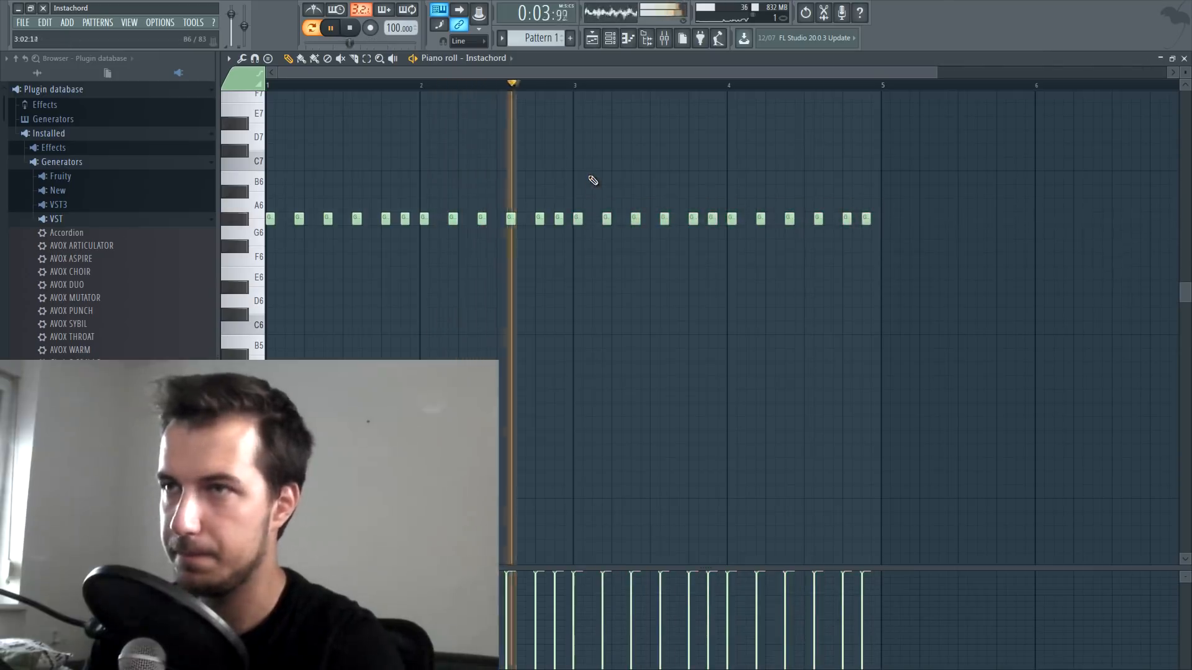
pyautogui.press('space')
# Draw consecutive D3, E3 and G3 chord-trigger notes from the start of bar 1, each about 15 steps long.
pyautogui.scroll(1, 515, 93)
pyautogui.scroll(-3, 607, 286)
pyautogui.scroll(2, 607, 286)
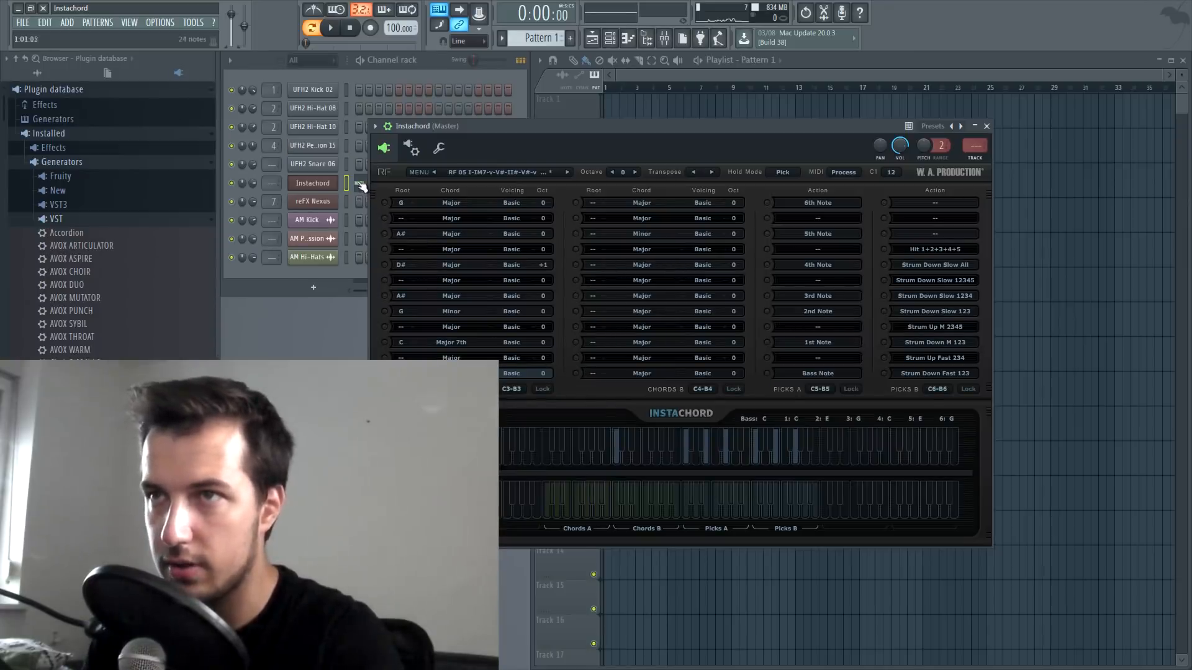
pyautogui.click(360, 184)
pyautogui.scroll(-7, 404, 355)
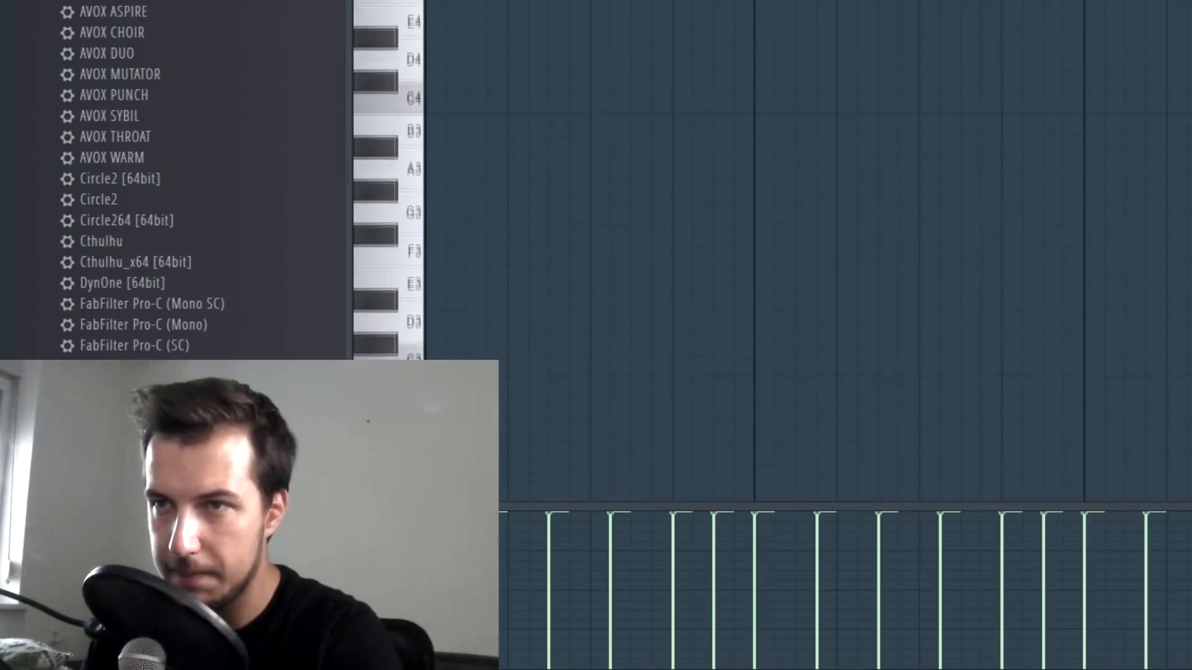
pyautogui.moveTo(418, 128); pyautogui.dragTo(417, 358)
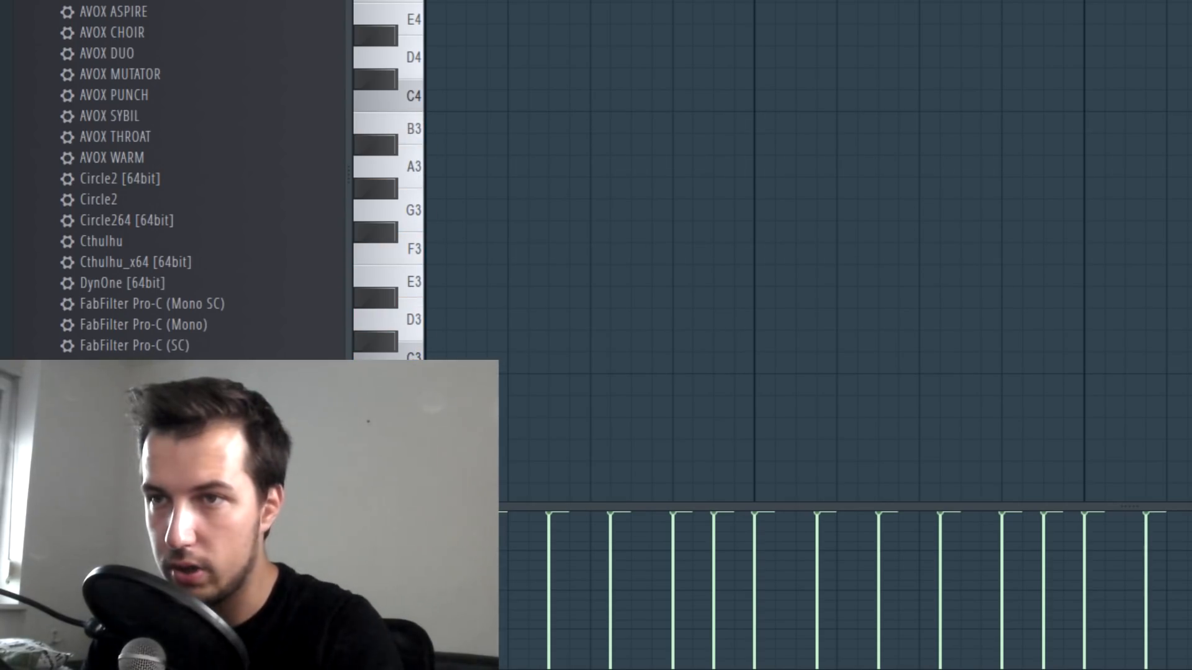
pyautogui.click(434, 319)
pyautogui.moveTo(444, 320); pyautogui.dragTo(710, 322)
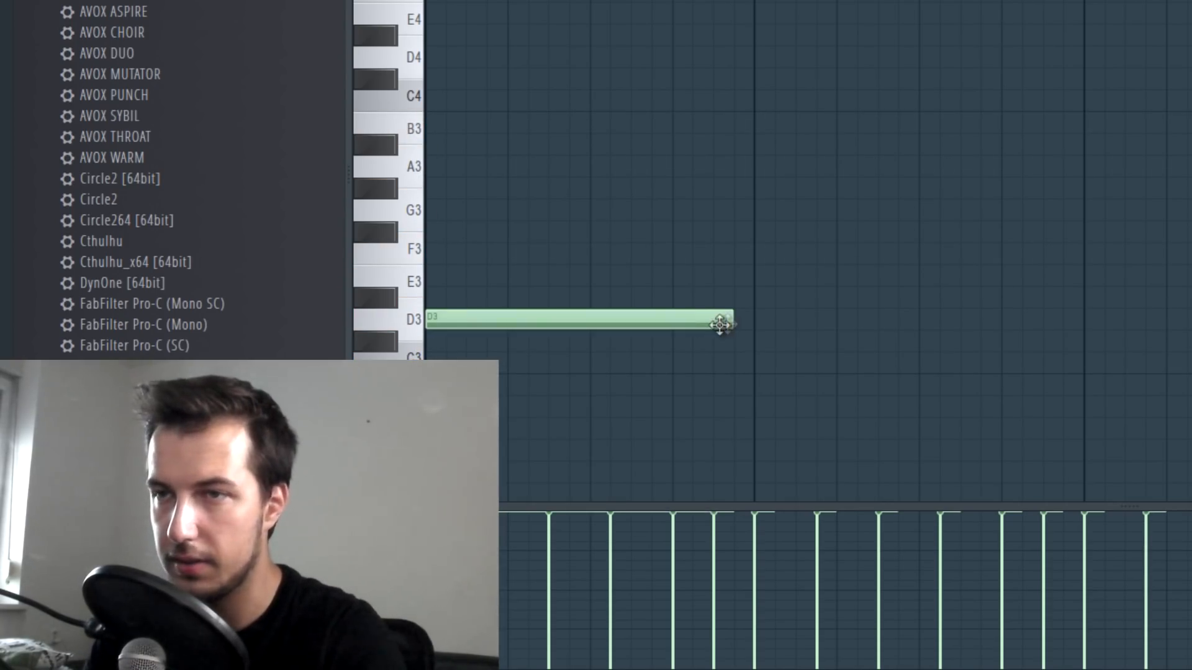
pyautogui.press('space')
pyautogui.click(737, 275)
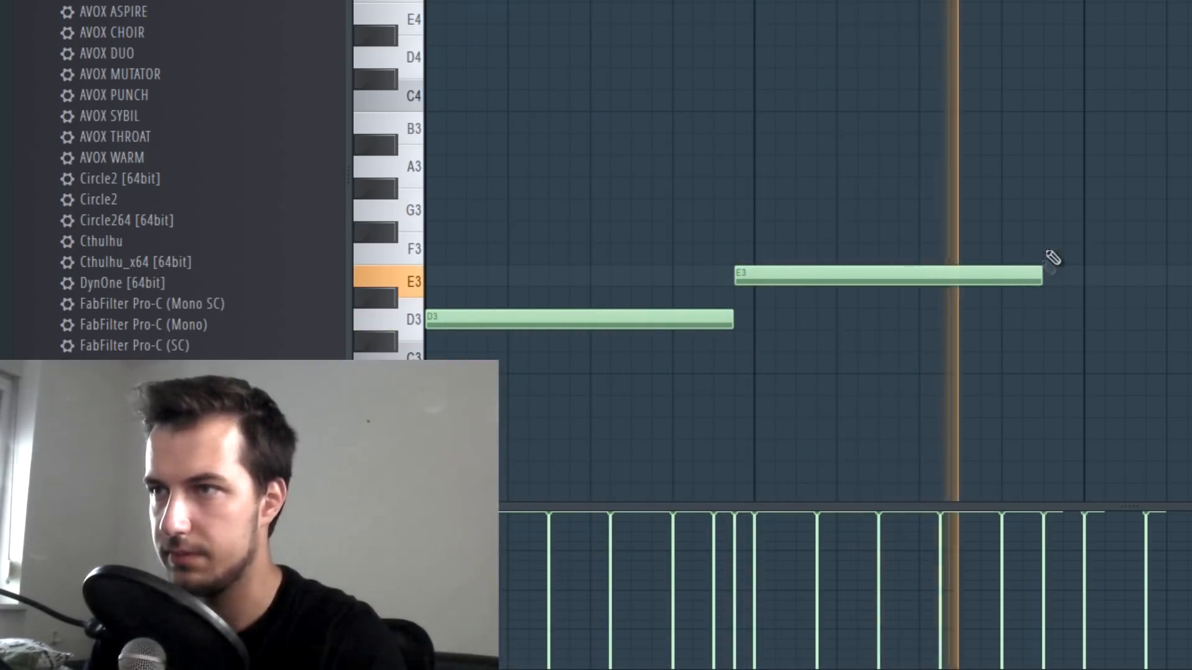
pyautogui.click(1047, 212)
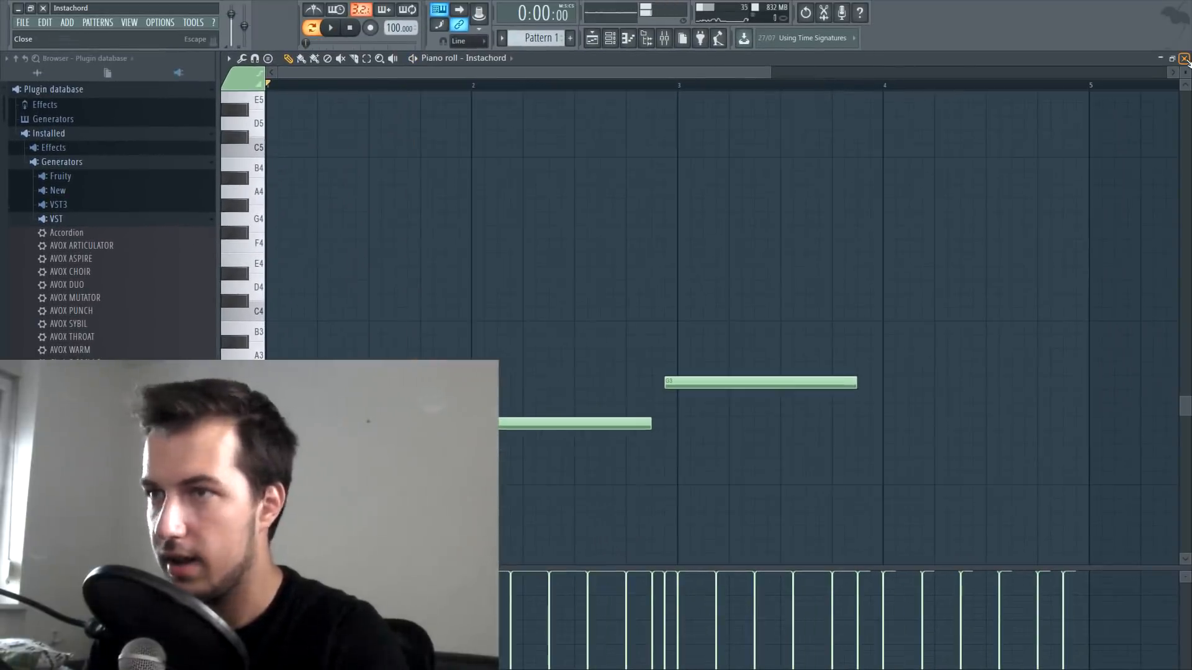
# Set Instachord's octave to -1 and play the pattern in its piano roll.
pyautogui.click(1184, 58)
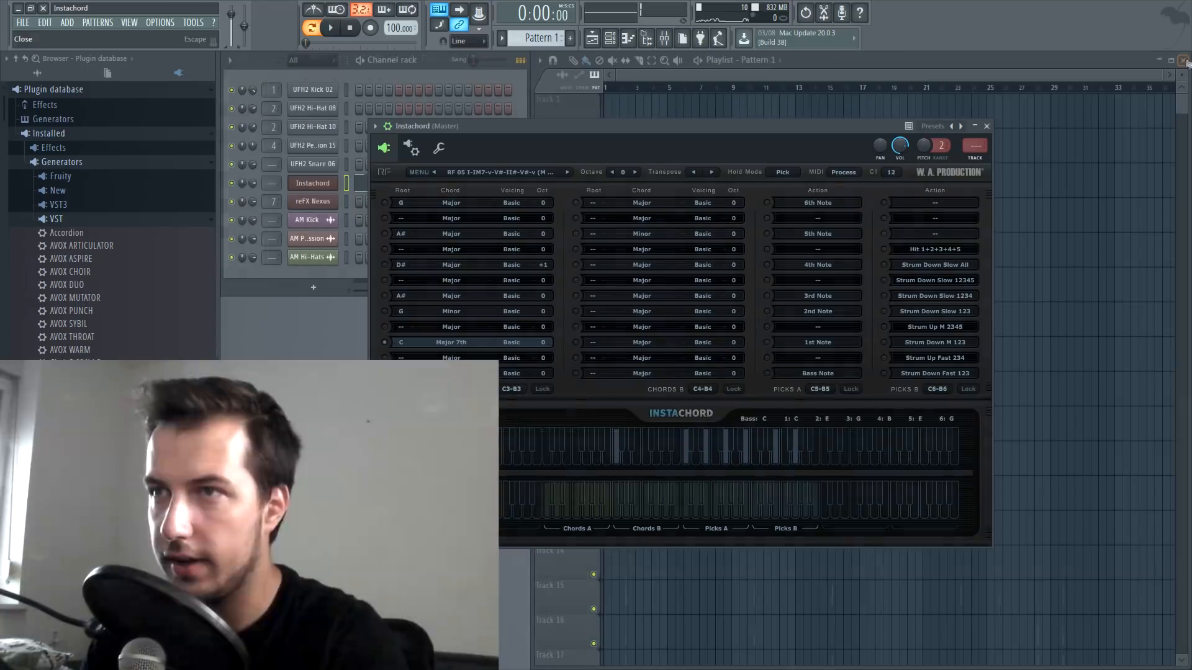
pyautogui.click(612, 173)
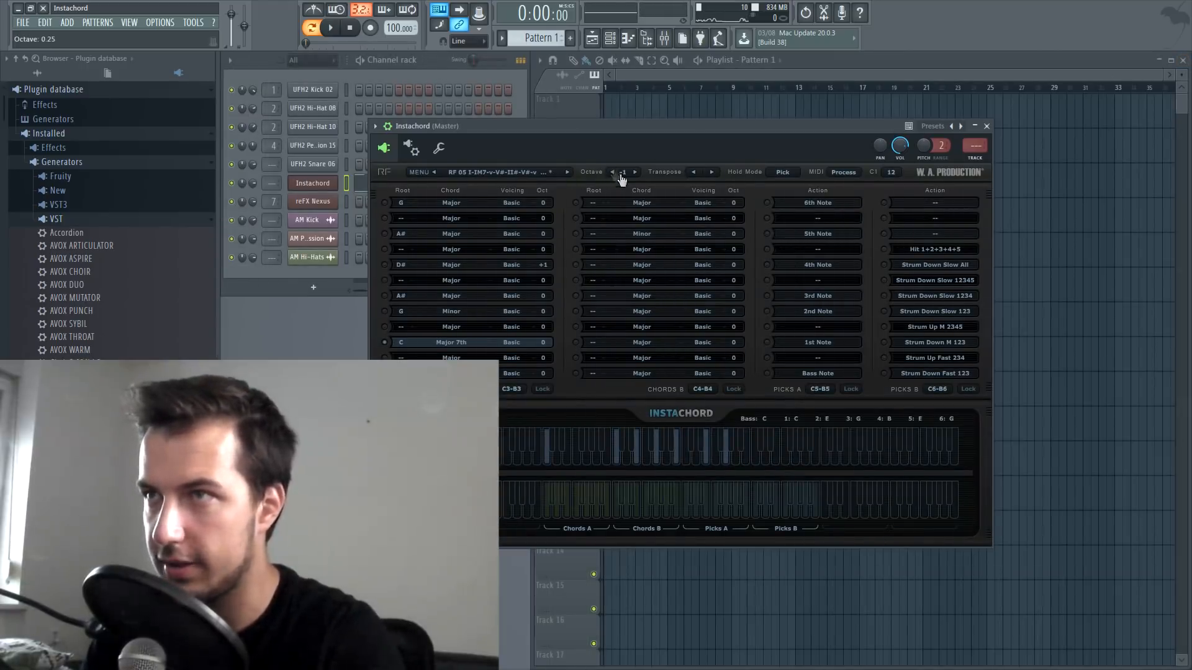
pyautogui.click(399, 180)
pyautogui.click(404, 182)
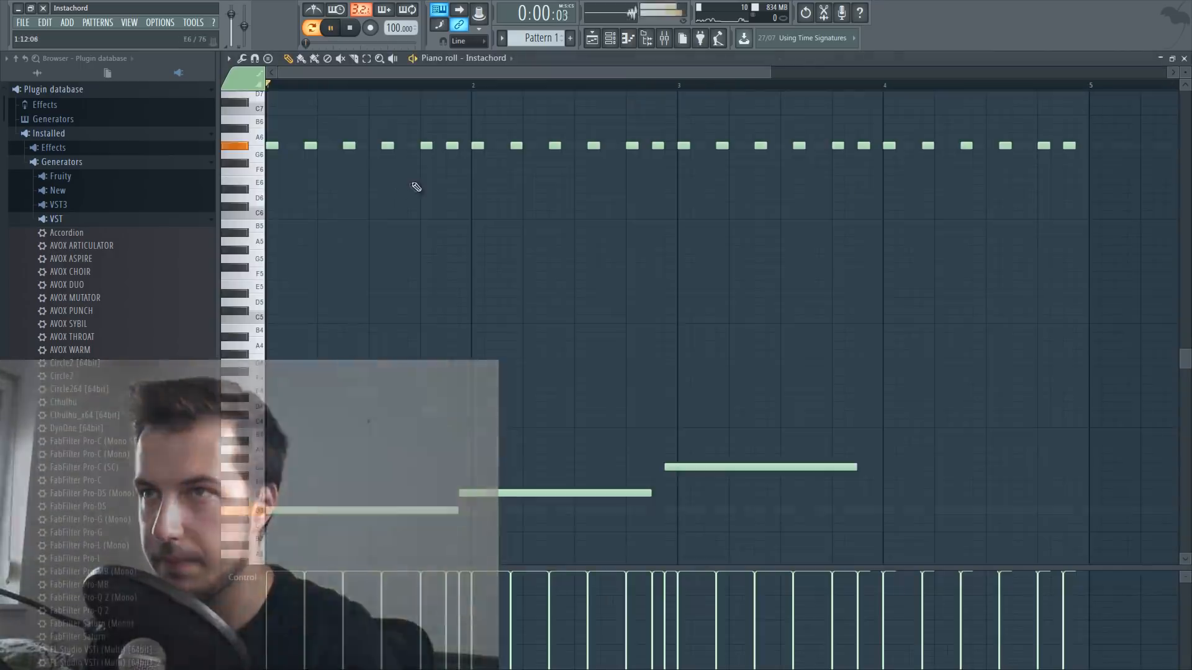
pyautogui.press('space')
pyautogui.scroll(-1, 427, 89)
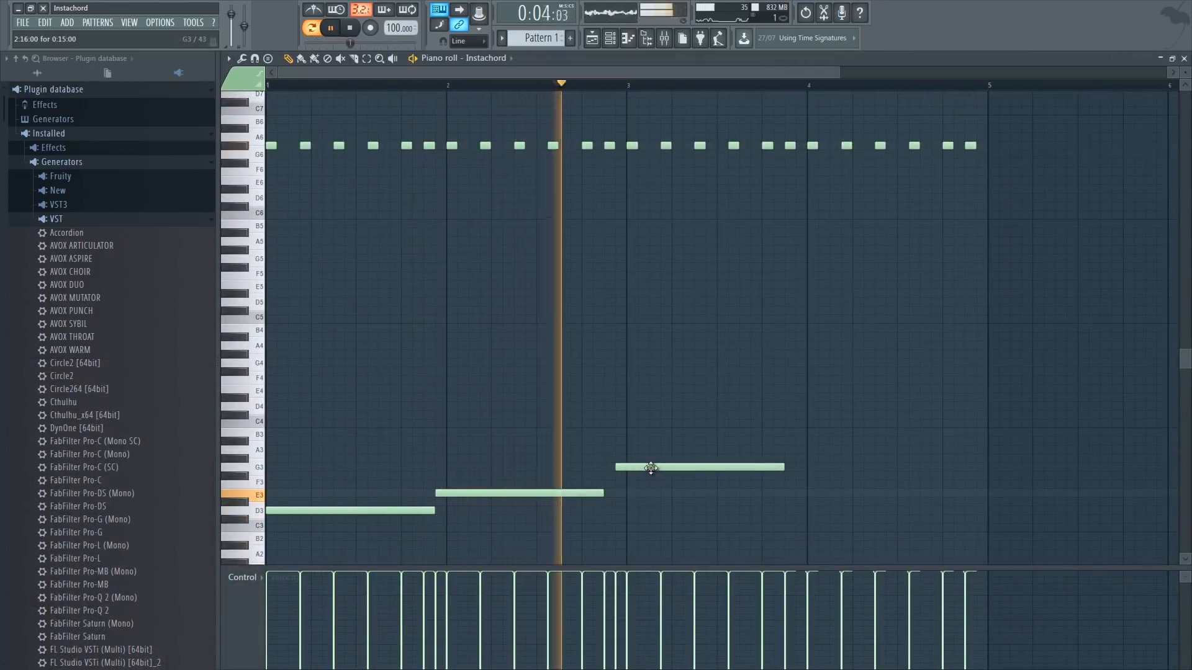
# Move the G3 chord-trigger note up to A3 and play the pattern from near the end of bar 2.
pyautogui.press('space')
pyautogui.moveTo(673, 466); pyautogui.dragTo(671, 449)
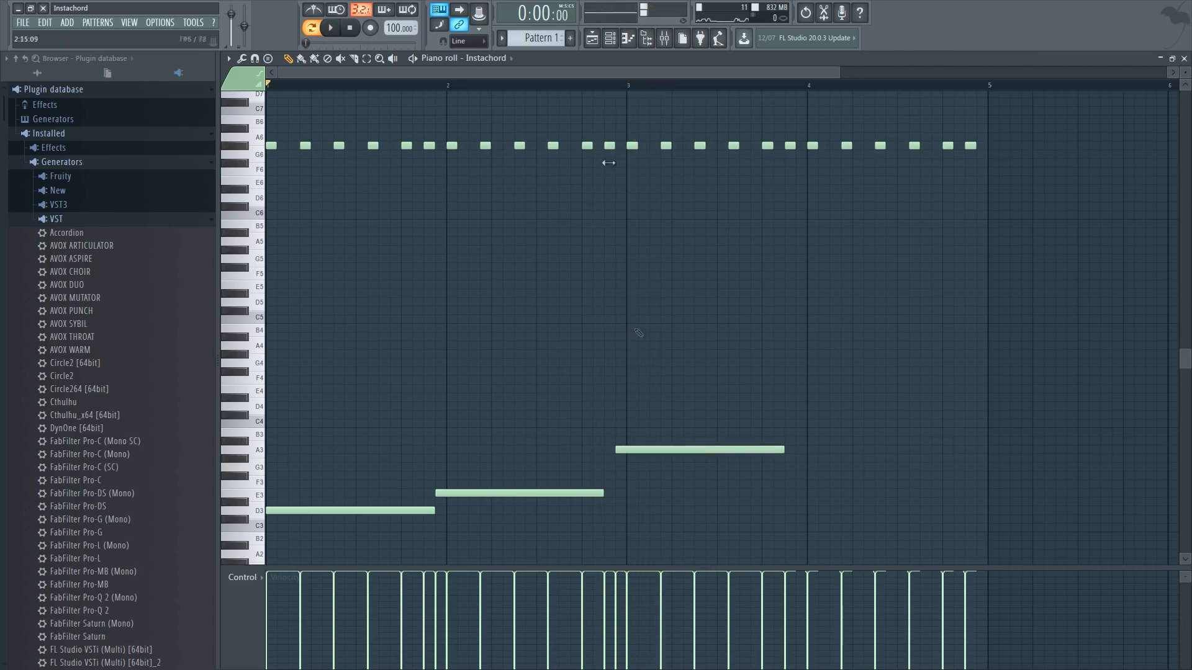
pyautogui.click(594, 87)
pyautogui.press('space')
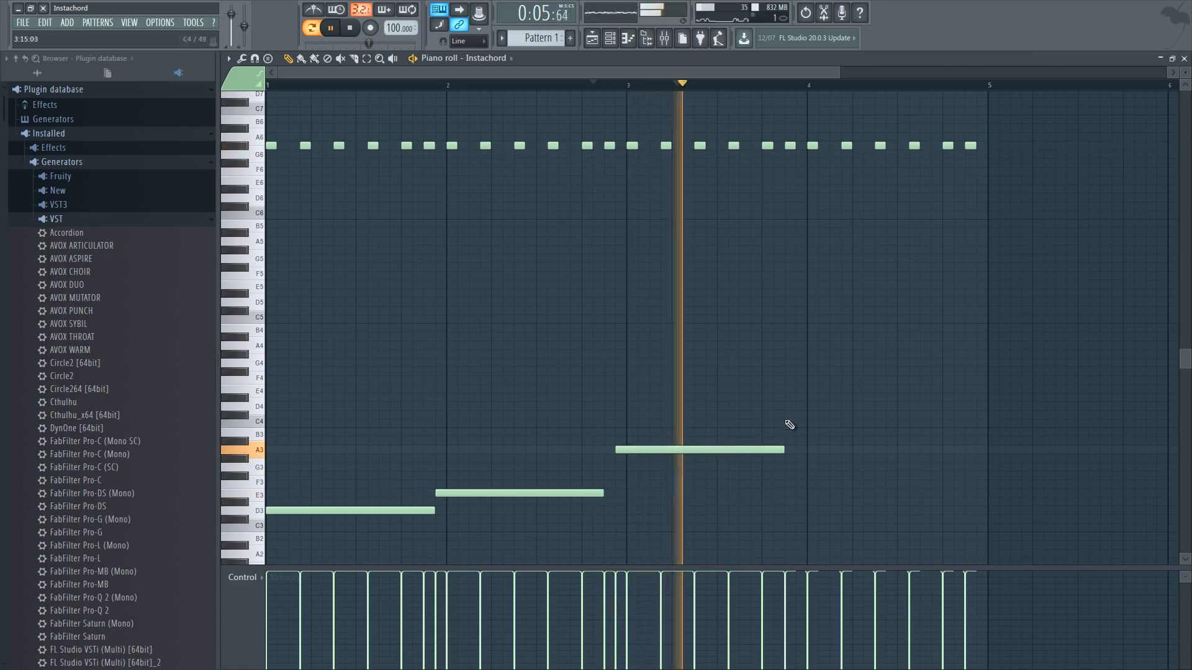
# Try an 8-step F3 note just before bar 4 followed by an 8-step E3 note on step 9, and play them.
pyautogui.click(812, 494)
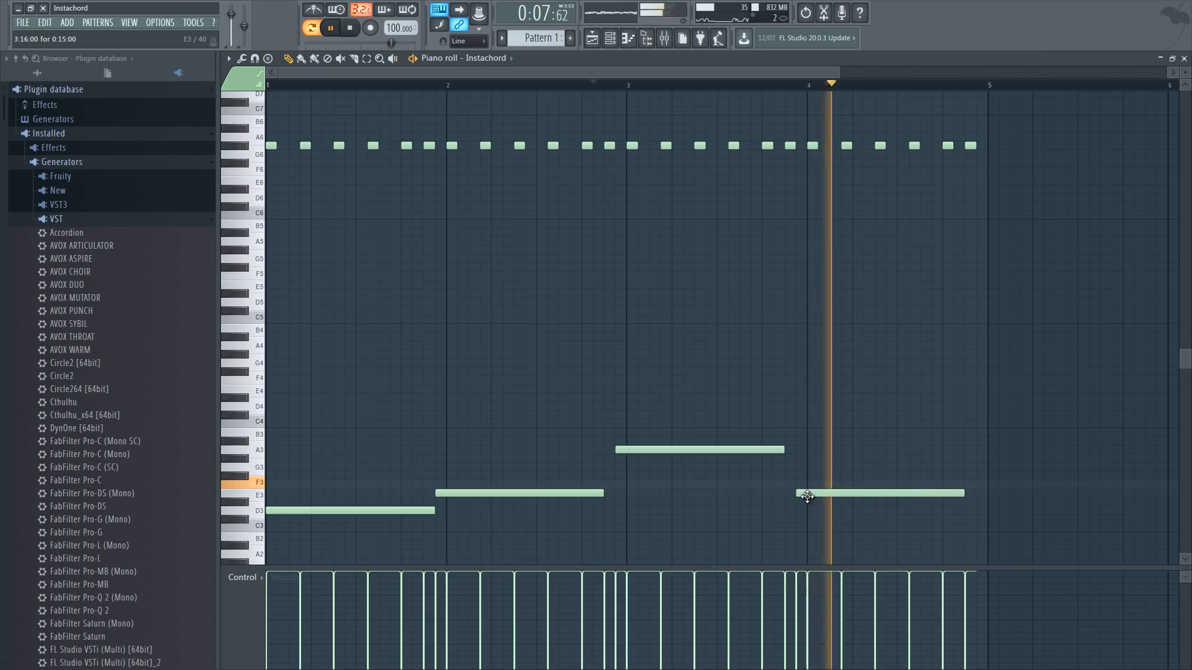
pyautogui.moveTo(816, 496); pyautogui.dragTo(816, 485)
pyautogui.moveTo(964, 485); pyautogui.dragTo(878, 486)
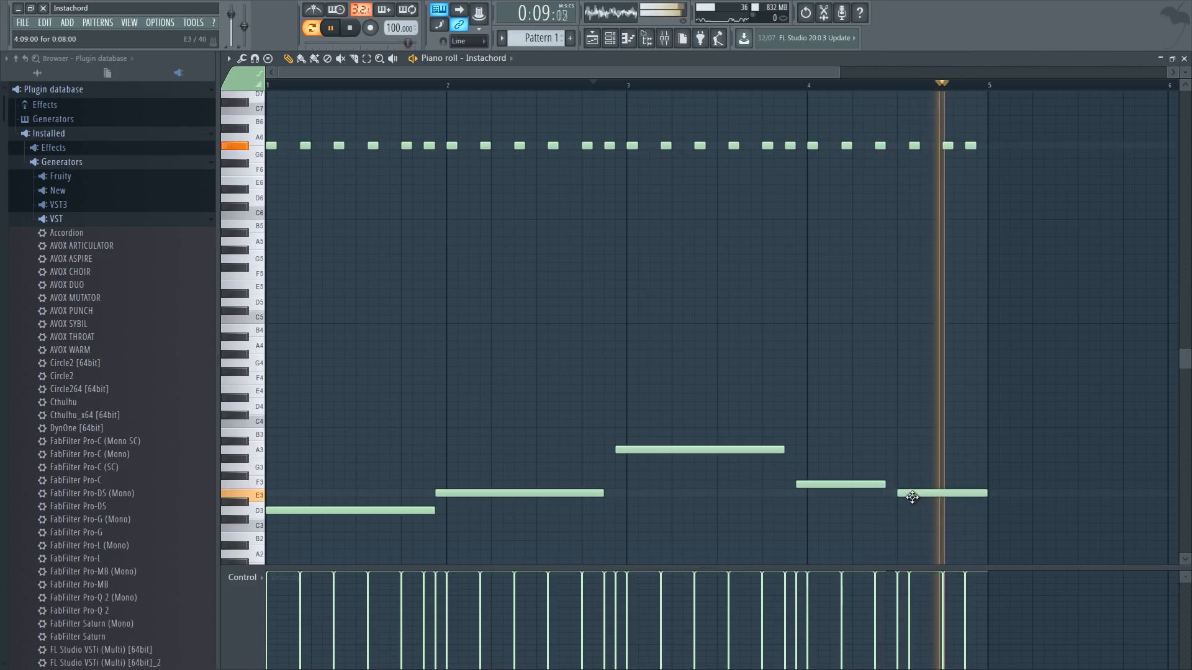
pyautogui.press('space')
pyautogui.press('space')
# Replace the F3 and E3 pair with a single E3 note starting on the last step of bar 3, 16 steps long.
pyautogui.rightClick(838, 486)
pyautogui.click(798, 493)
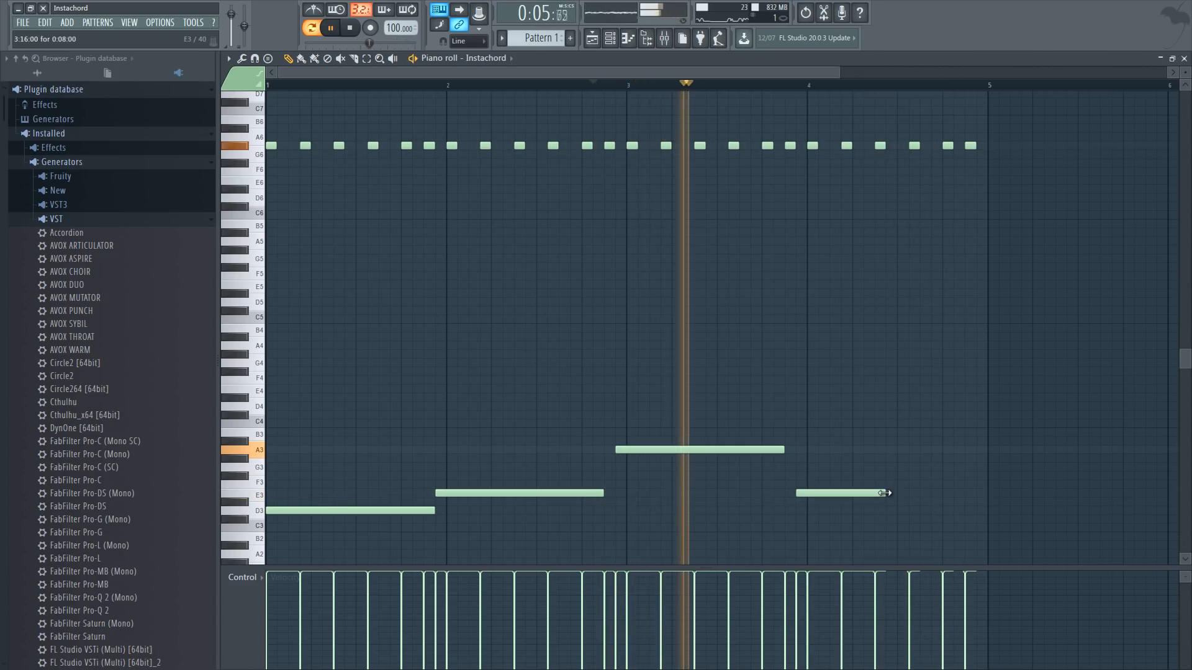
pyautogui.moveTo(886, 494); pyautogui.dragTo(976, 497)
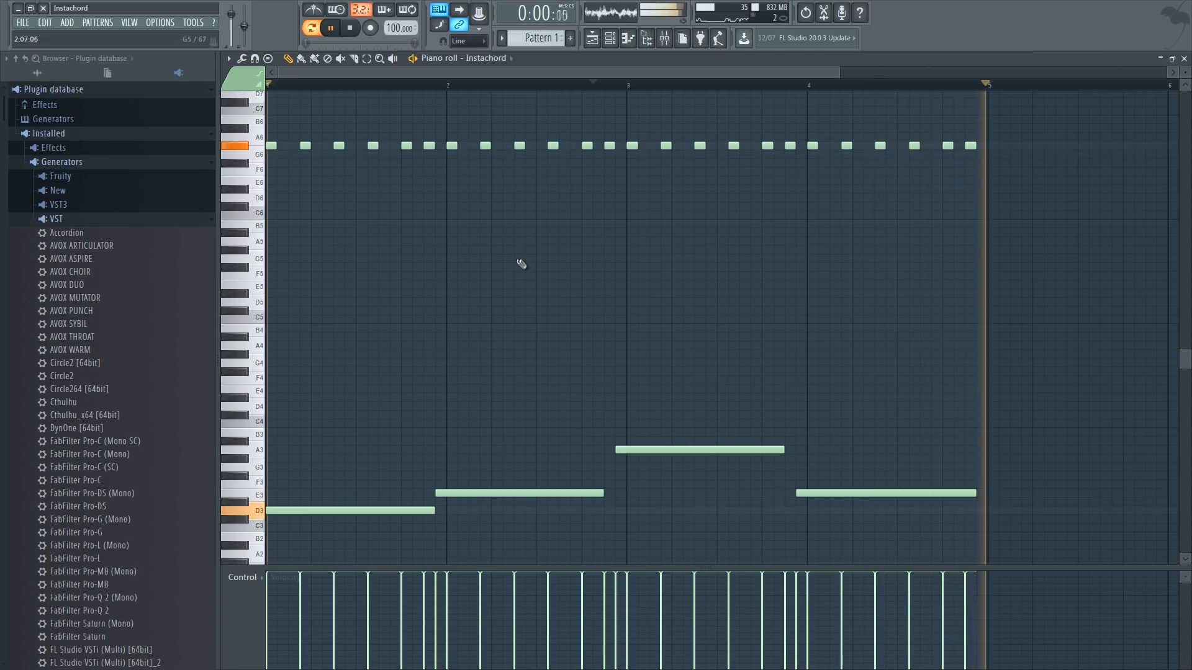
# Move the first chord-trigger note down to C3 and play the four-bar pattern from the start.
pyautogui.press('space')
pyautogui.scroll(-2, 398, 366)
pyautogui.moveTo(328, 458); pyautogui.dragTo(327, 476)
pyautogui.moveTo(288, 85); pyautogui.dragTo(267, 86)
pyautogui.press('space')
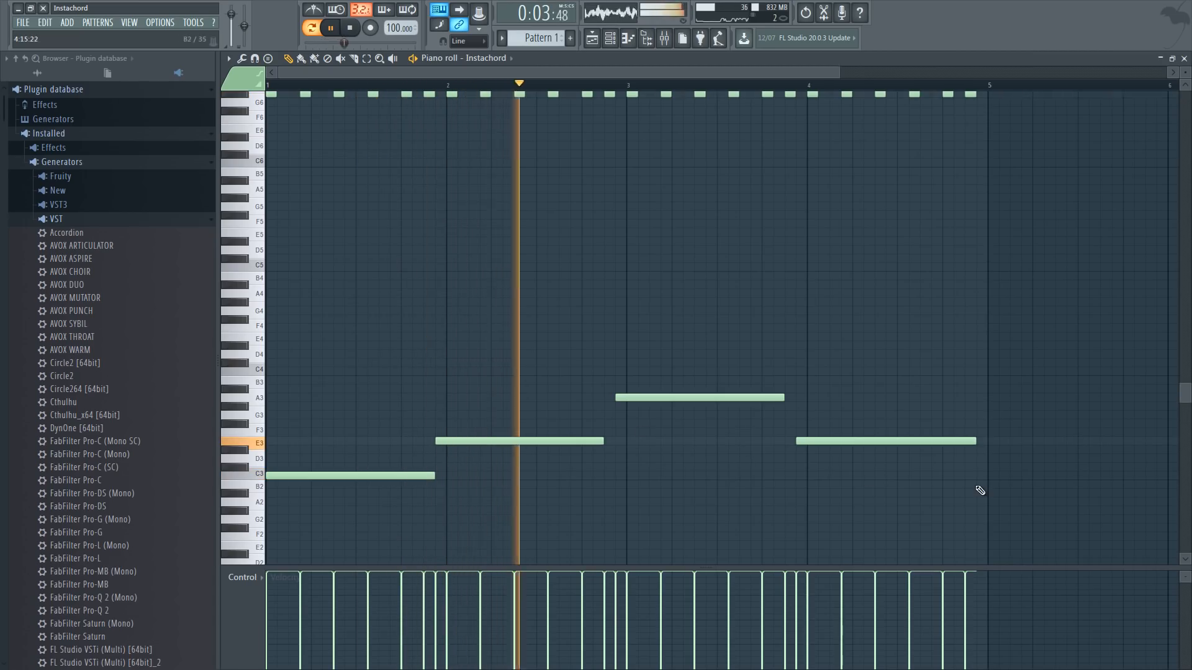
pyautogui.scroll(-2, 627, 87)
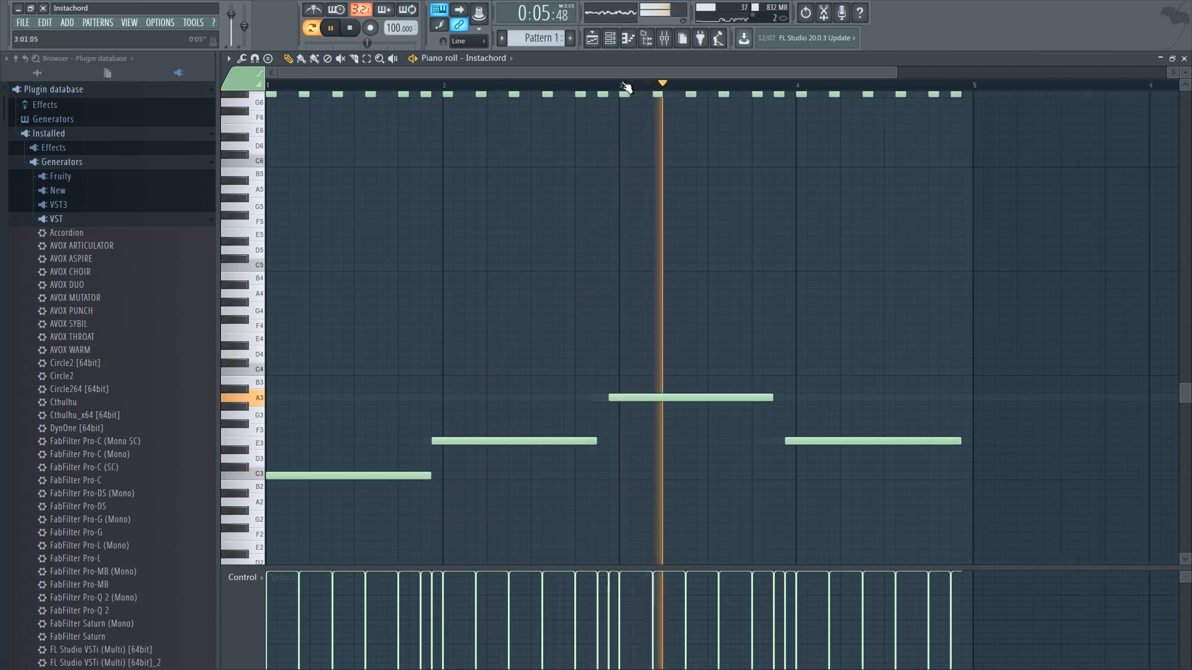
pyautogui.scroll(-1, 627, 87)
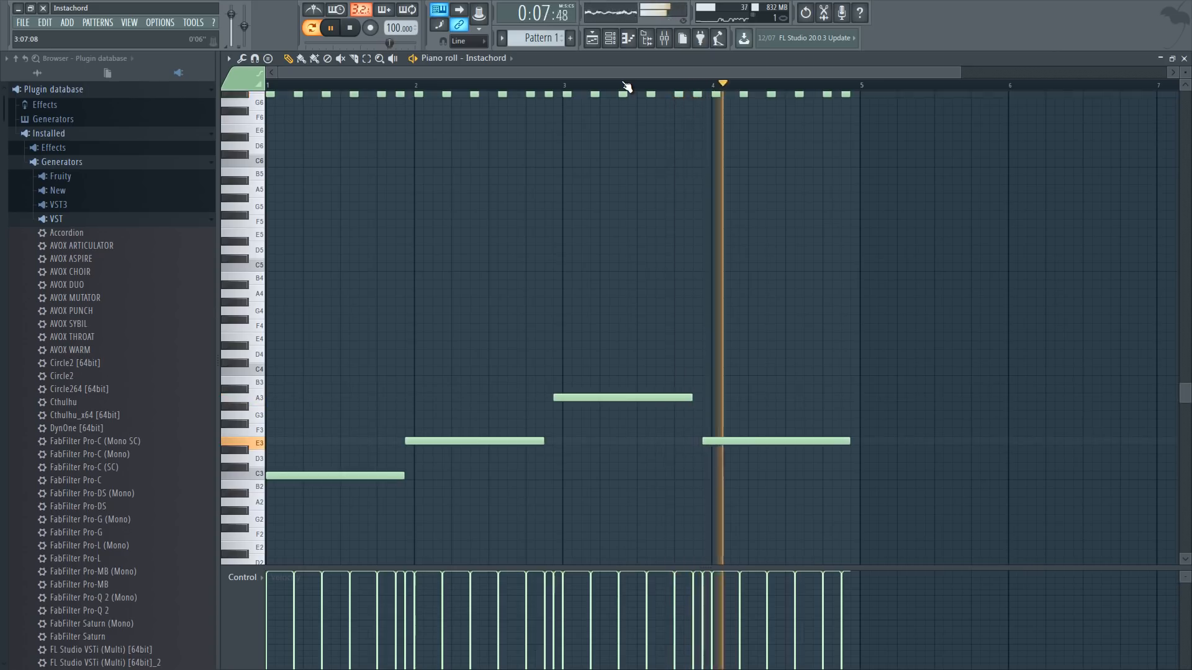
pyautogui.scroll(2, 574, 193)
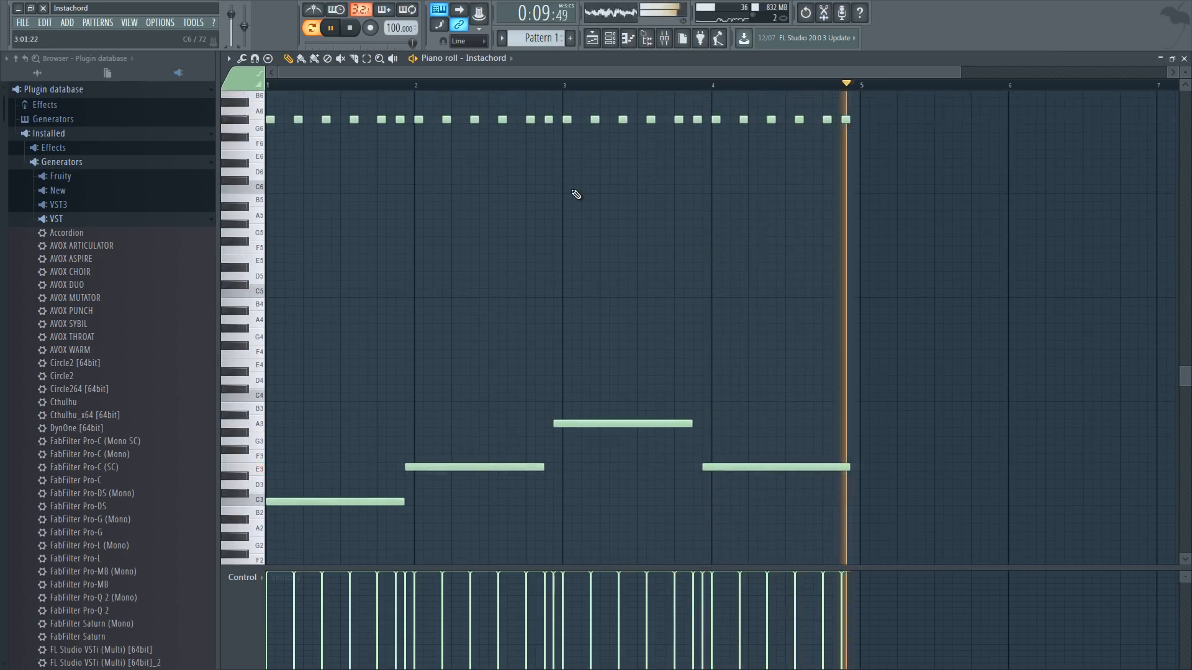
pyautogui.press('space')
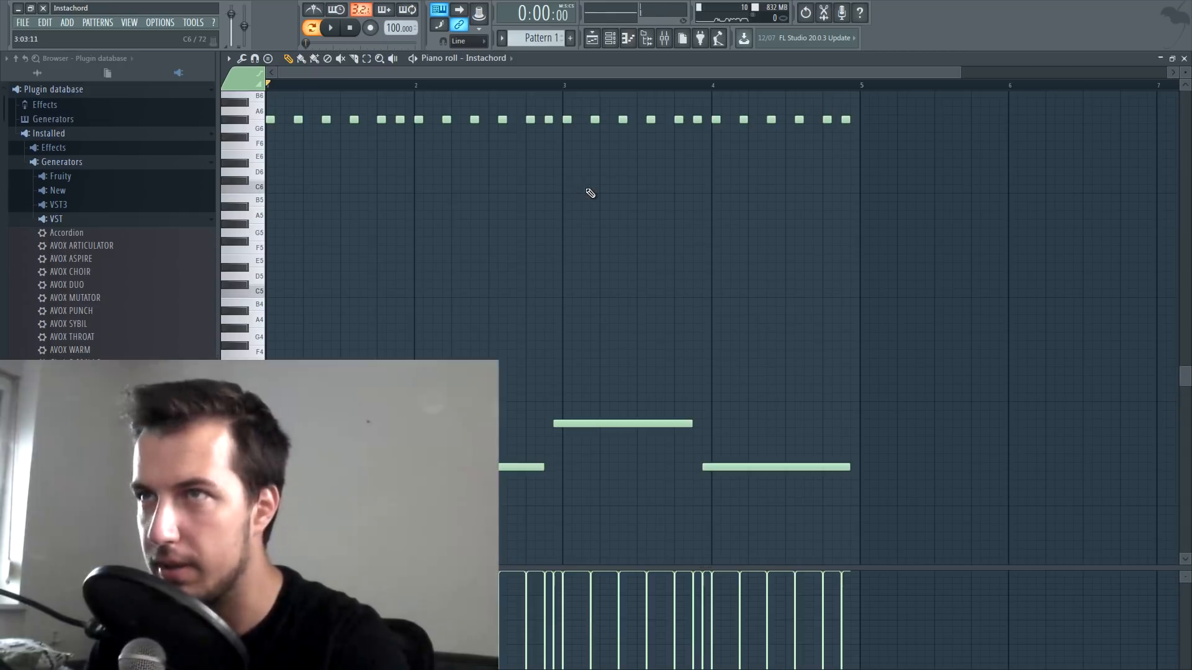
# Select all the G#6 rhythm notes and try them on G6 in playback.
pyautogui.moveTo(877, 127); pyautogui.dragTo(267, 159)
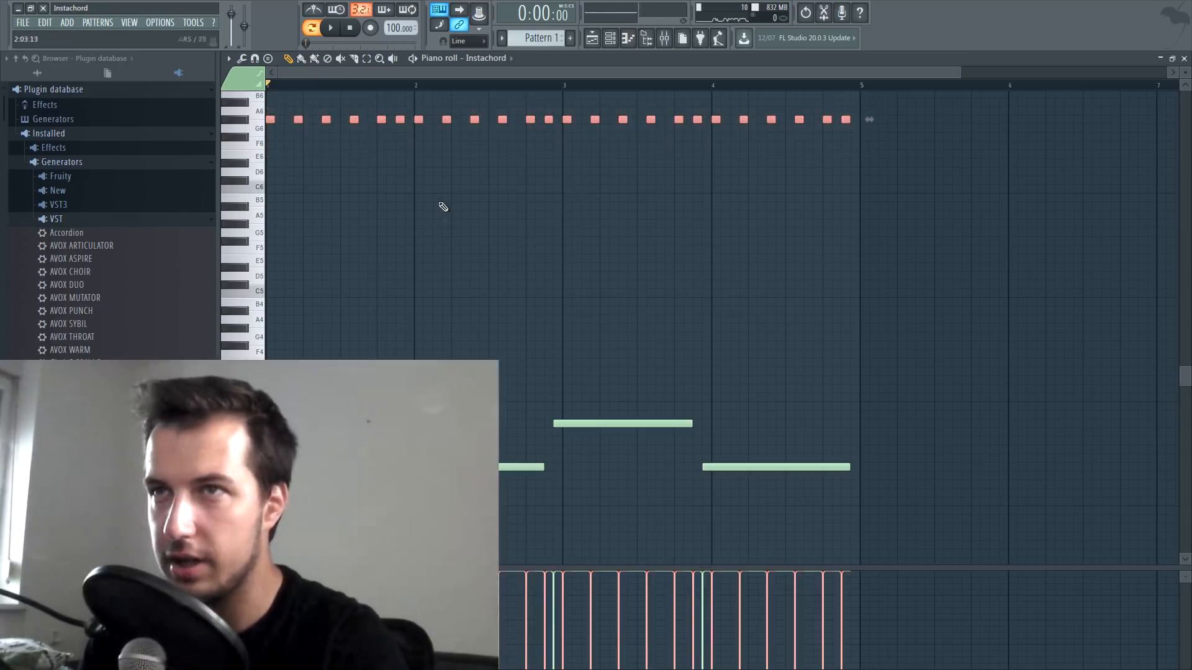
pyautogui.press('Down')
pyautogui.scroll(1, 443, 204)
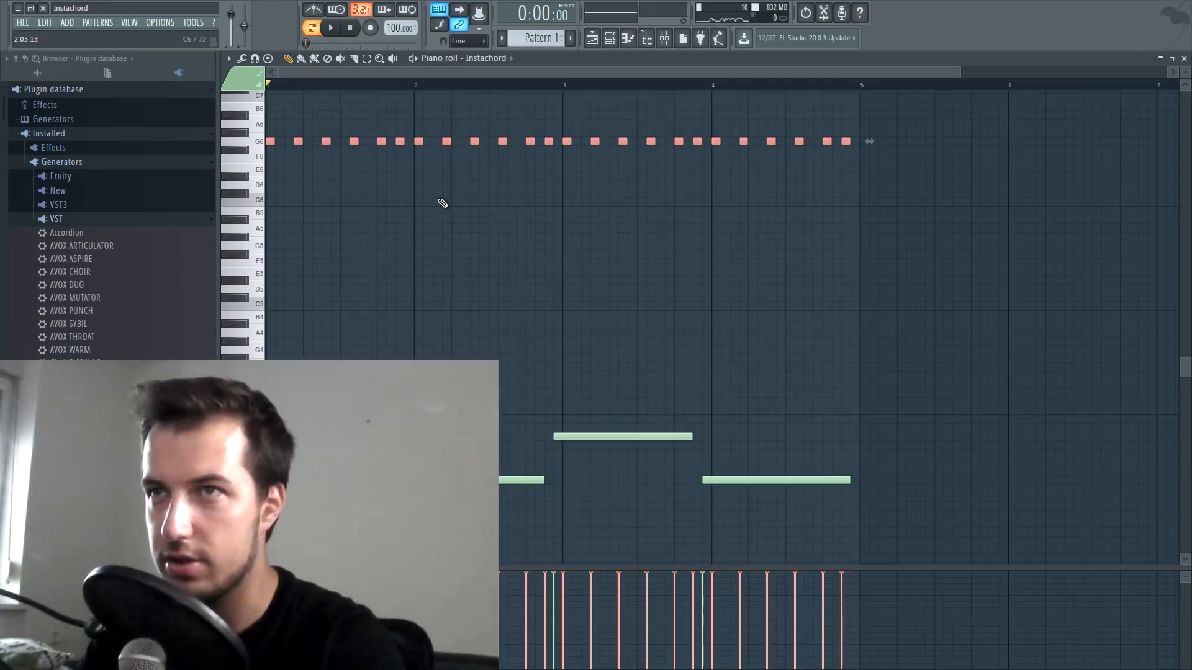
pyautogui.press('Up')
pyautogui.scroll(1, 442, 204)
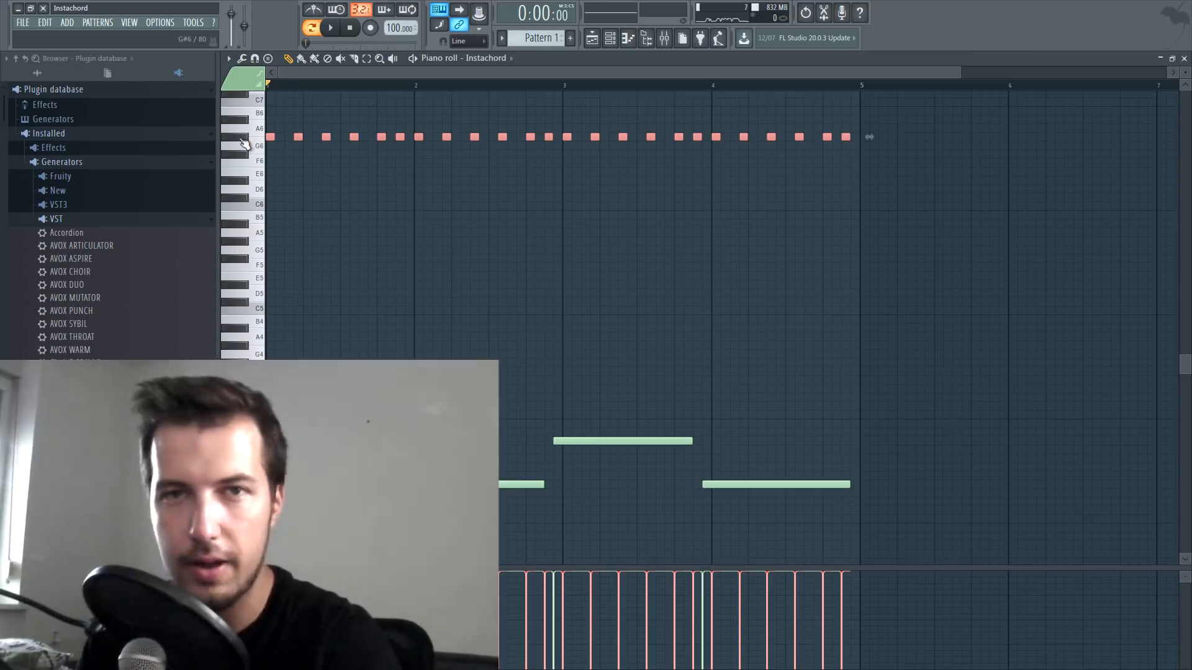
pyautogui.moveTo(267, 141); pyautogui.dragTo(268, 150)
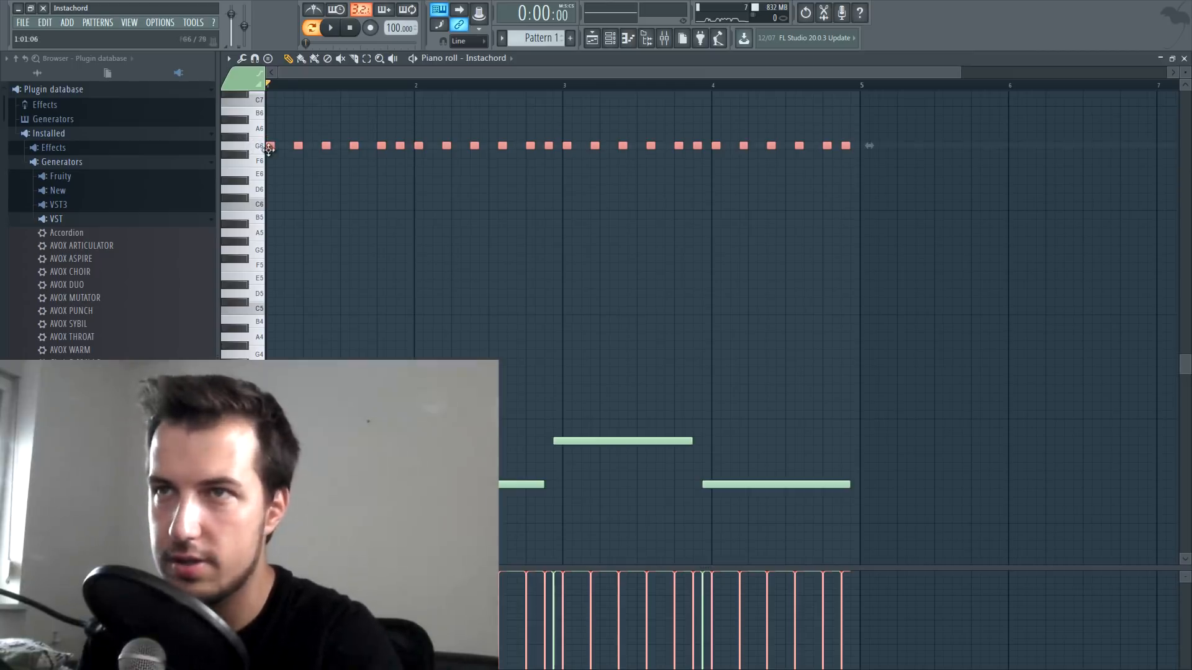
pyautogui.click(332, 28)
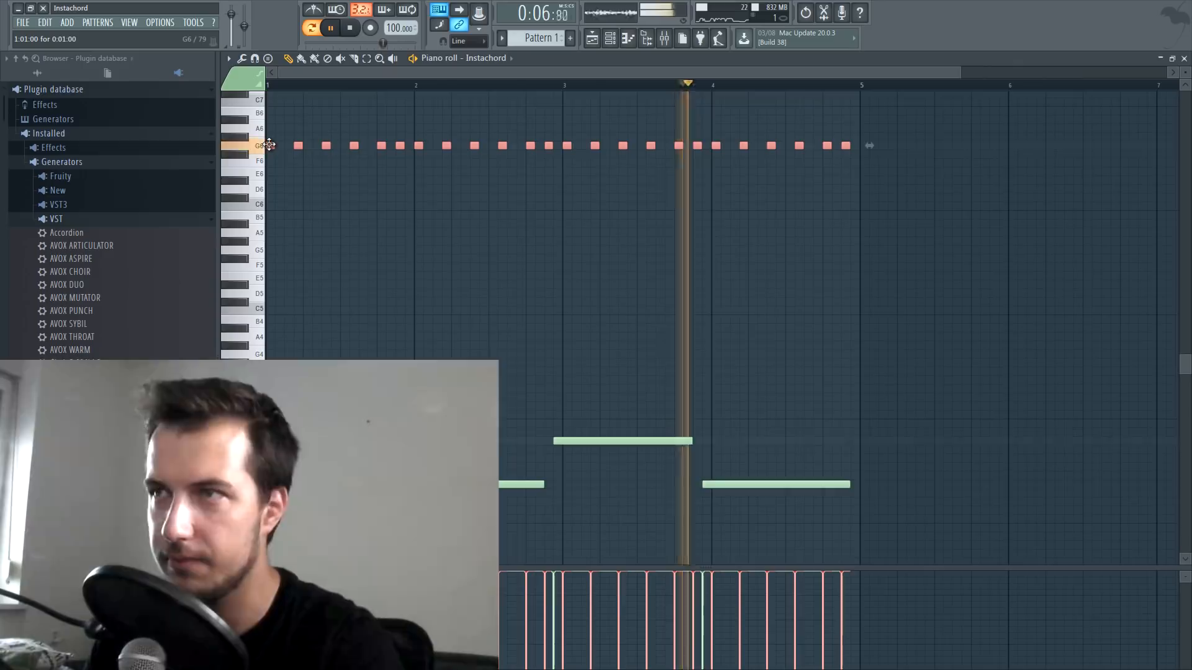
# Try the rhythm notes on D#6 in playback, return them to G#6 and deselect them.
pyautogui.press('space')
pyautogui.moveTo(269, 145); pyautogui.dragTo(269, 180)
pyautogui.press('space')
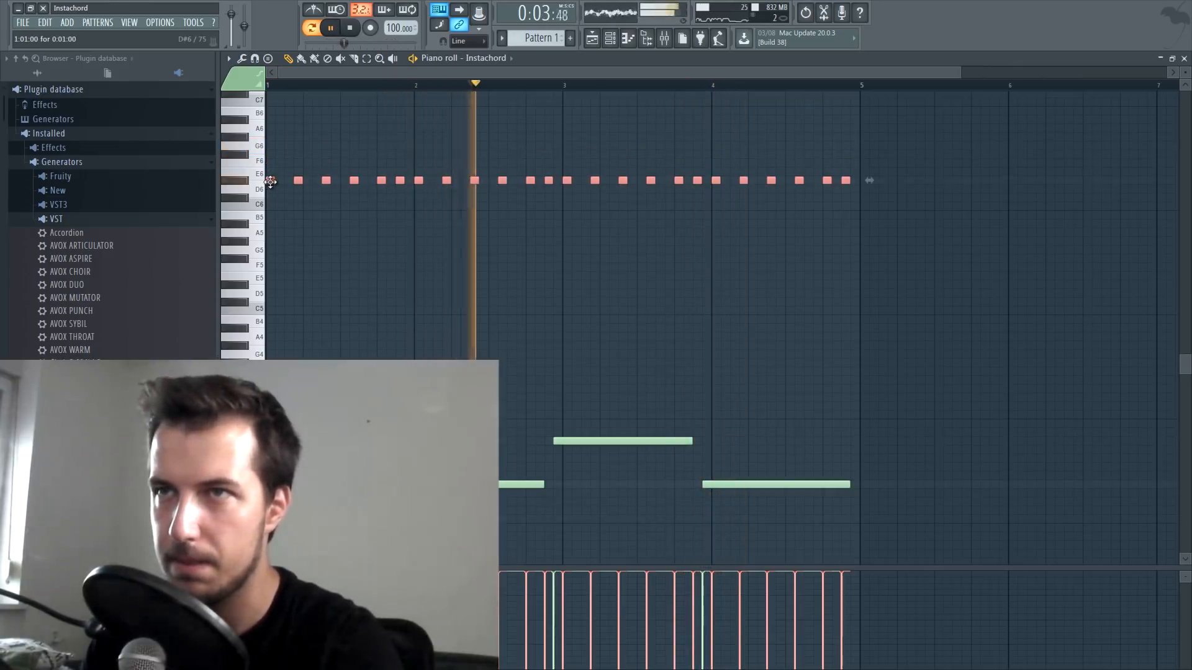
pyautogui.press('space')
pyautogui.moveTo(270, 181); pyautogui.dragTo(270, 136)
pyautogui.keyDown('ctrl'); pyautogui.click(377, 192); pyautogui.keyUp('ctrl')
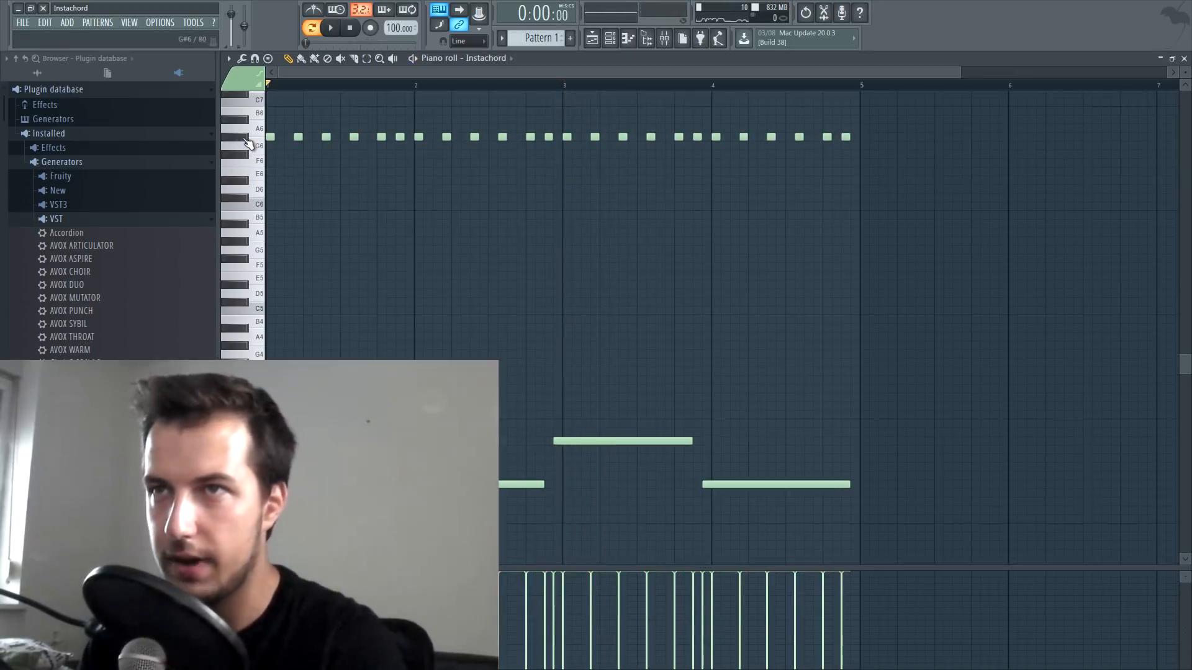
# Audition the 1st Note, 5th Note and 6th Note actions in Instachord's Picks A, and return to the piano roll.
pyautogui.click(256, 149)
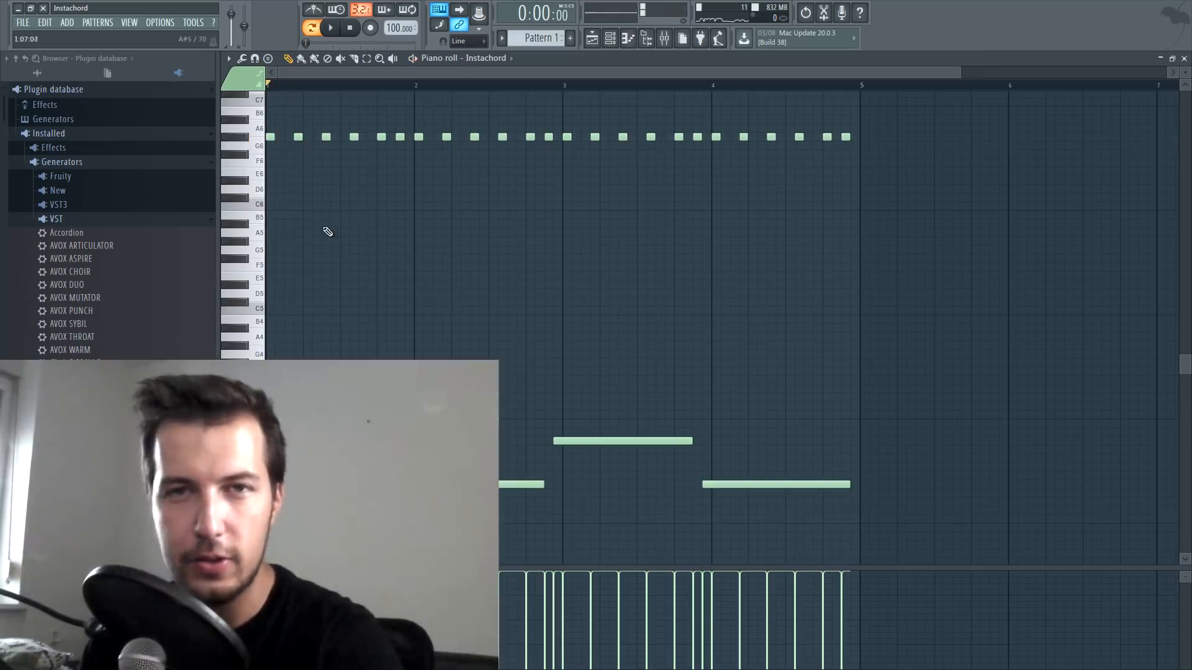
pyautogui.click(1183, 58)
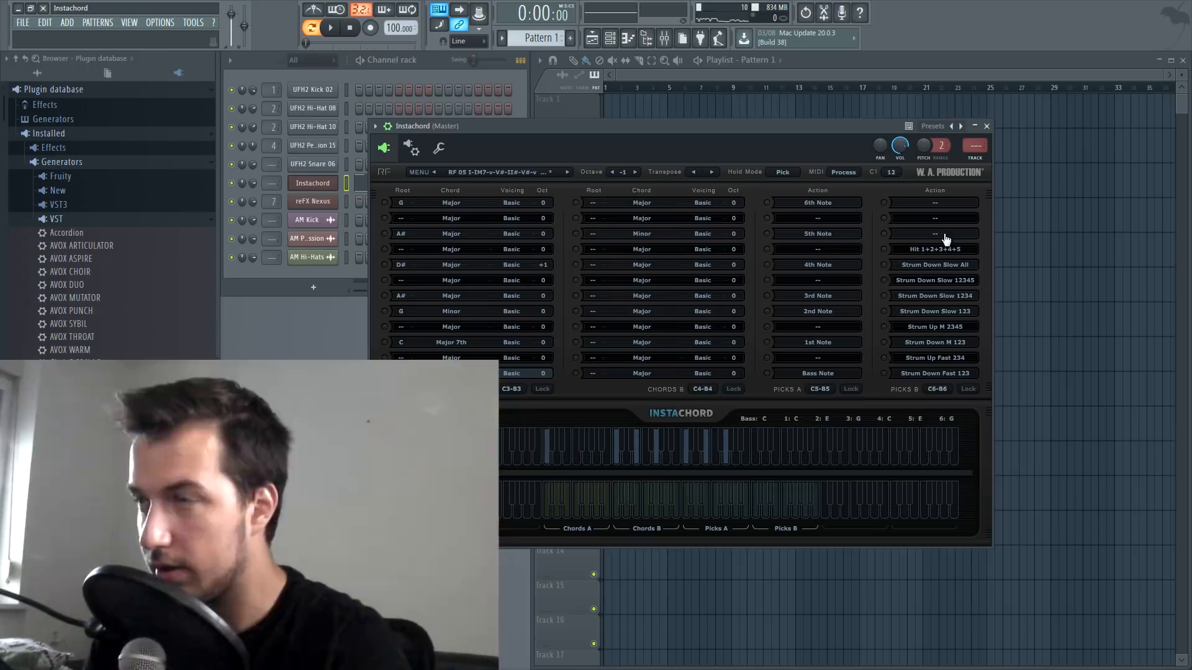
pyautogui.click(768, 343)
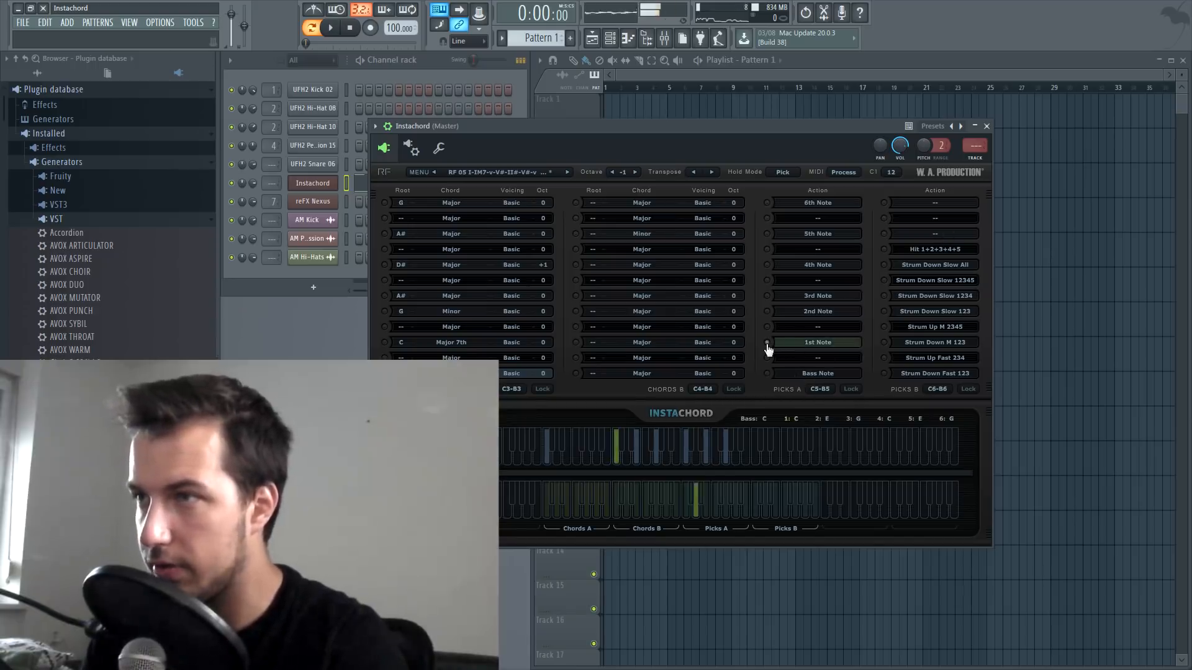
pyautogui.click(767, 234)
pyautogui.click(770, 203)
pyautogui.press('F7')
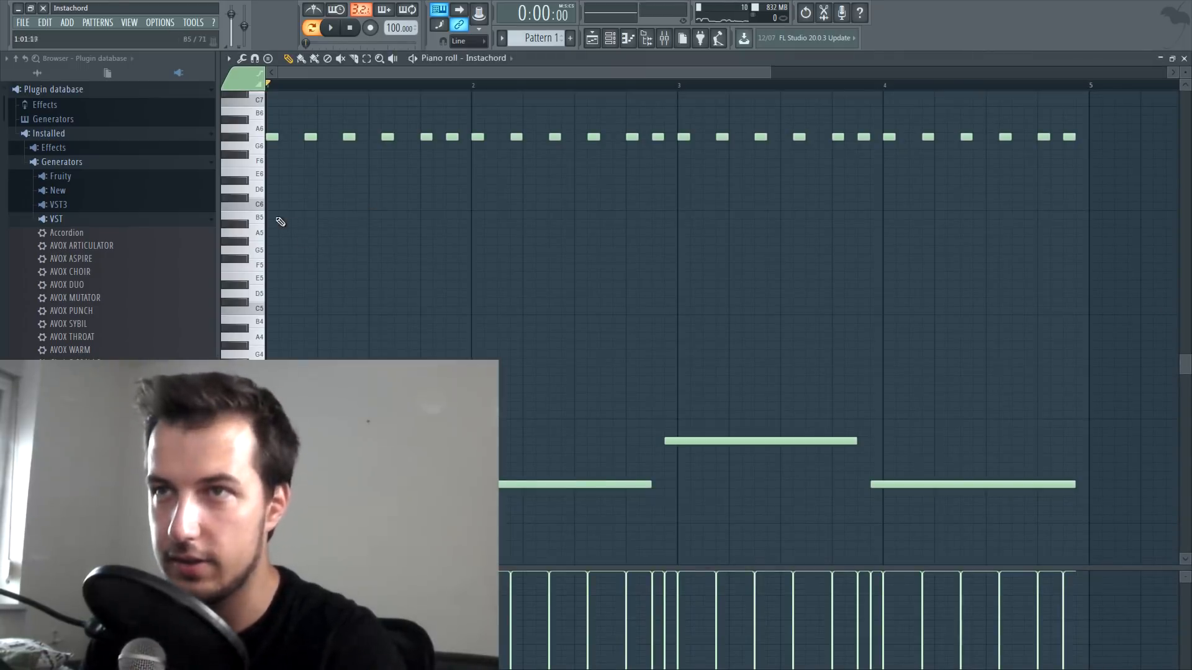
# Audition the single-note pick keys between B5 and C5 on Instachord's piano roll keyboard.
pyautogui.press('F7')
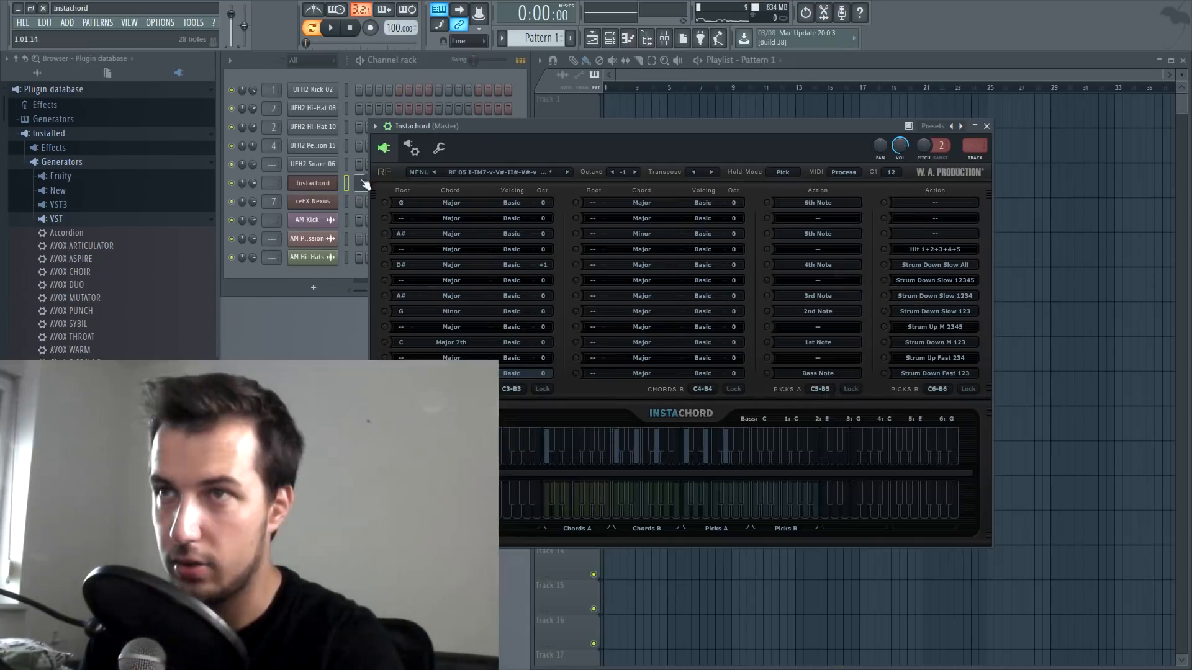
pyautogui.press('F7')
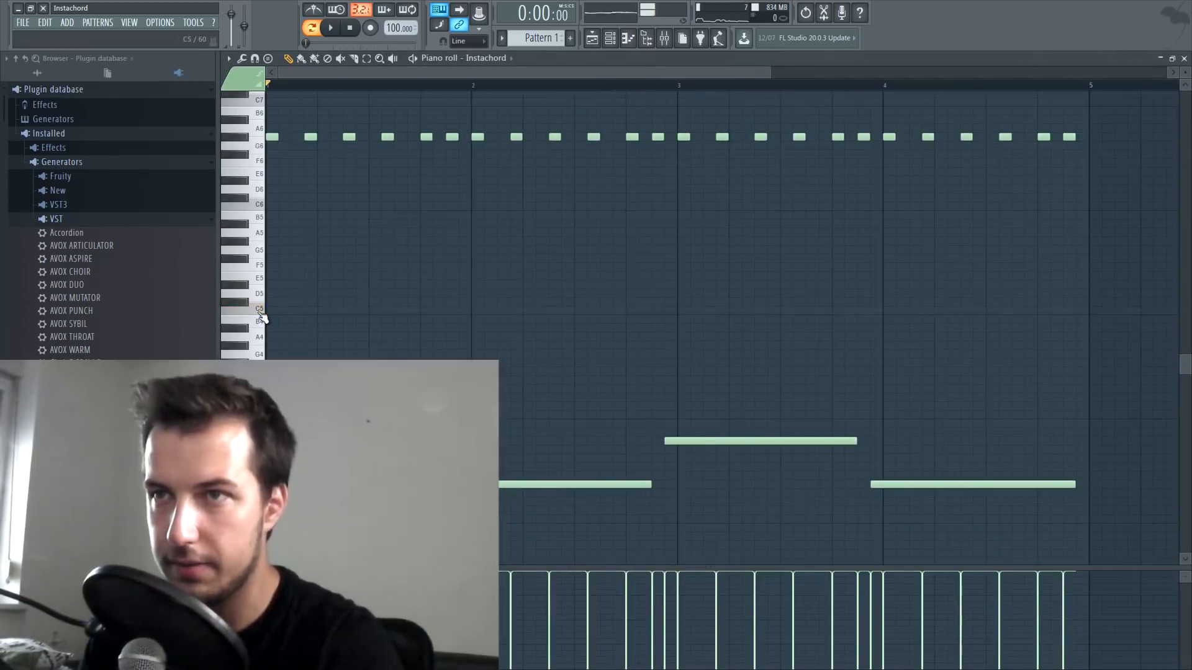
pyautogui.click(259, 219)
pyautogui.click(258, 257)
pyautogui.click(256, 310)
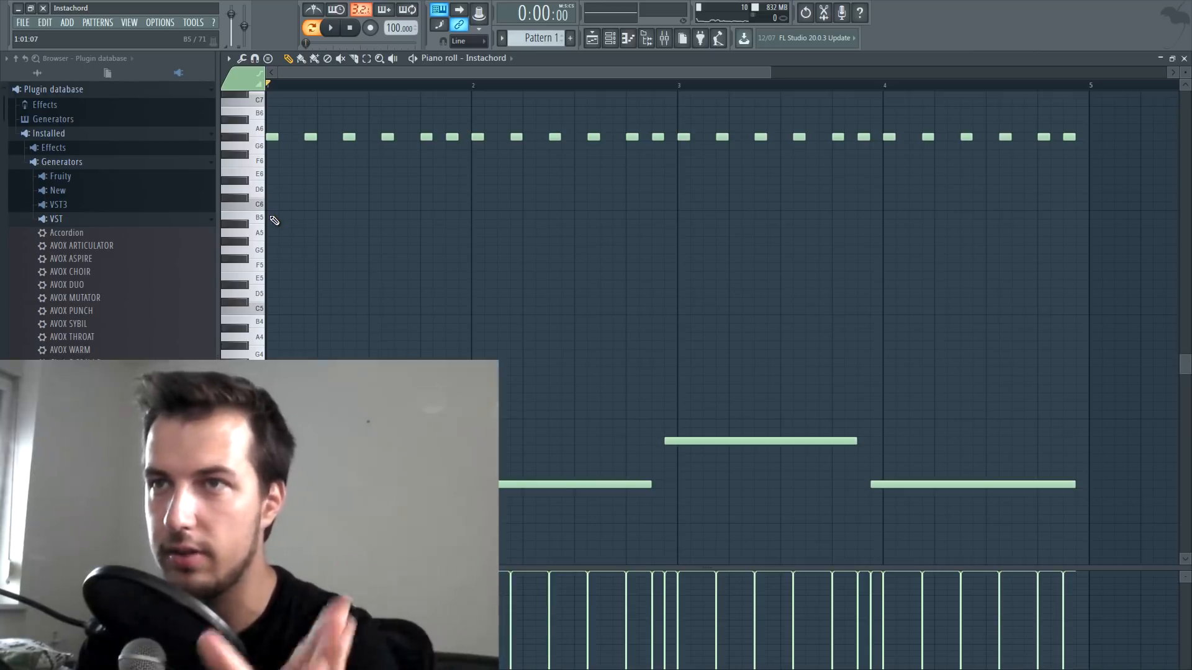
# Add B5, A5, G5, E5, G5 and A5 pick notes on steps 1, 4, 7, 10, 13 and 15 of bar 1.
pyautogui.click(273, 219)
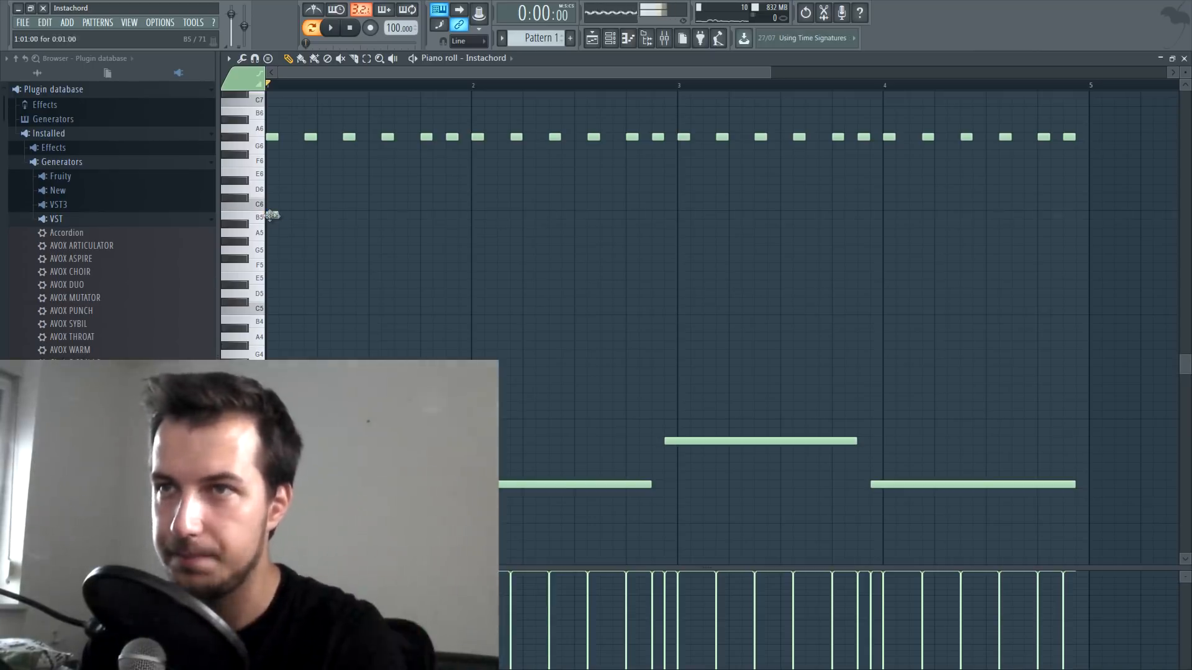
pyautogui.click(309, 233)
pyautogui.click(348, 250)
pyautogui.click(385, 277)
pyautogui.click(426, 249)
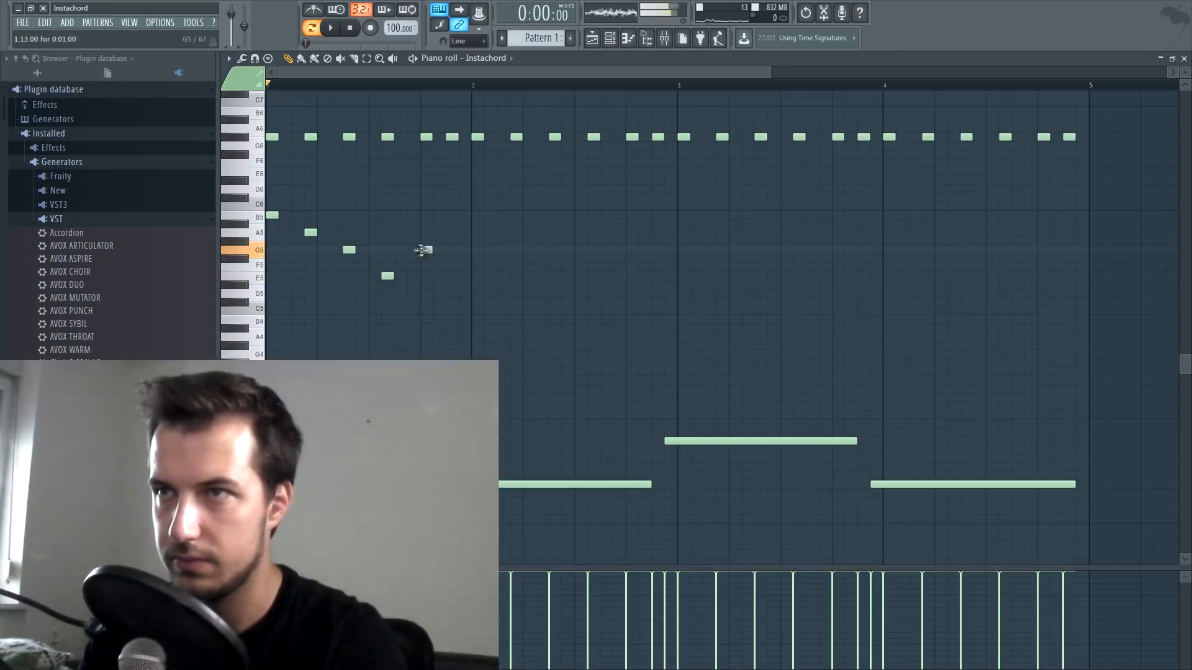
pyautogui.click(452, 232)
# Play the pick melody, select its bar 1 notes and duplicate them across bars 2 to 4.
pyautogui.press('space')
pyautogui.moveTo(486, 212); pyautogui.dragTo(268, 282)
pyautogui.press('space')
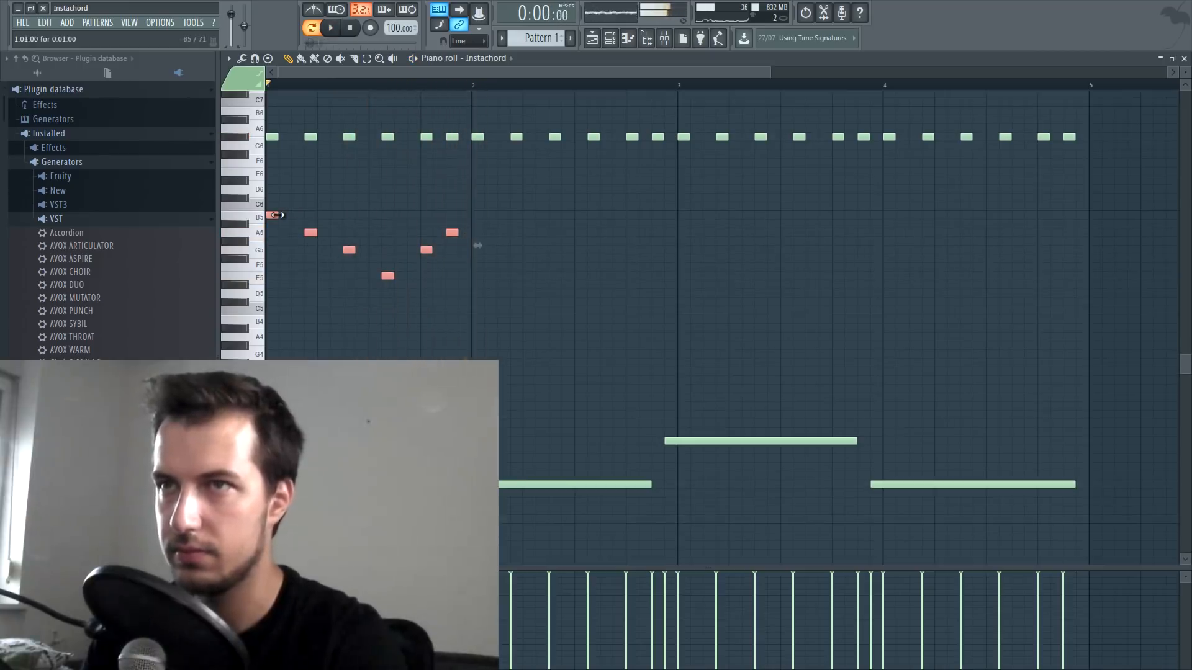
pyautogui.hotkey('ctrl', 'b')
pyautogui.hotkey('ctrl', 'b')
pyautogui.hotkey('ctrl', 'b')
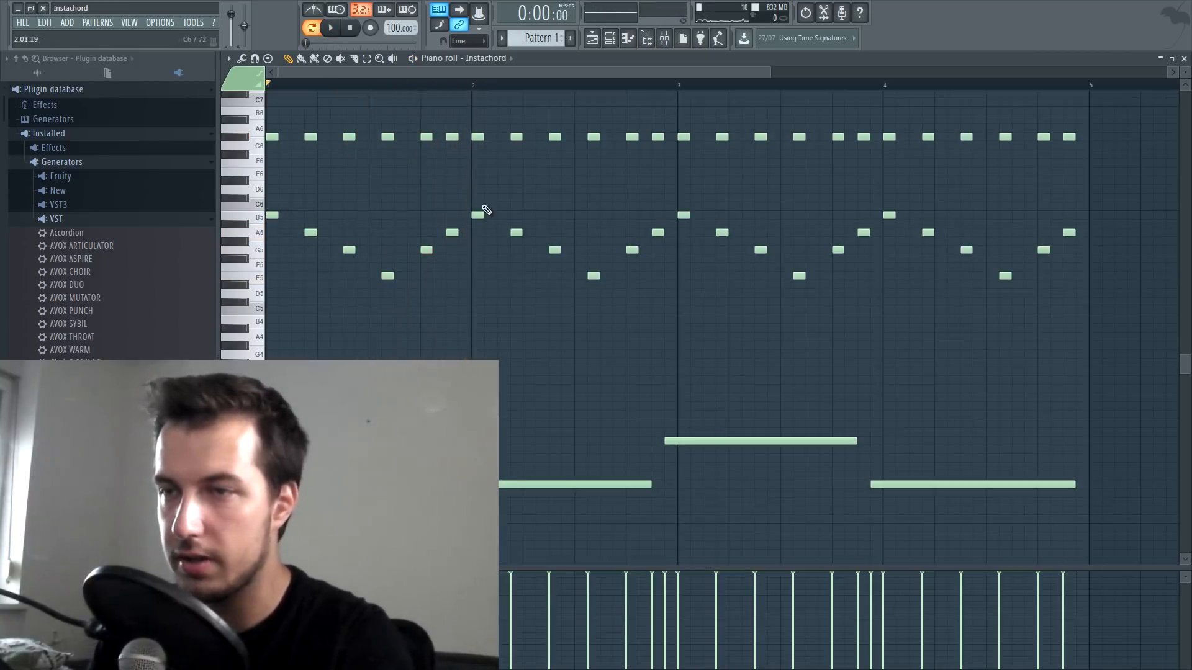
pyautogui.scroll(-3, 480, 211)
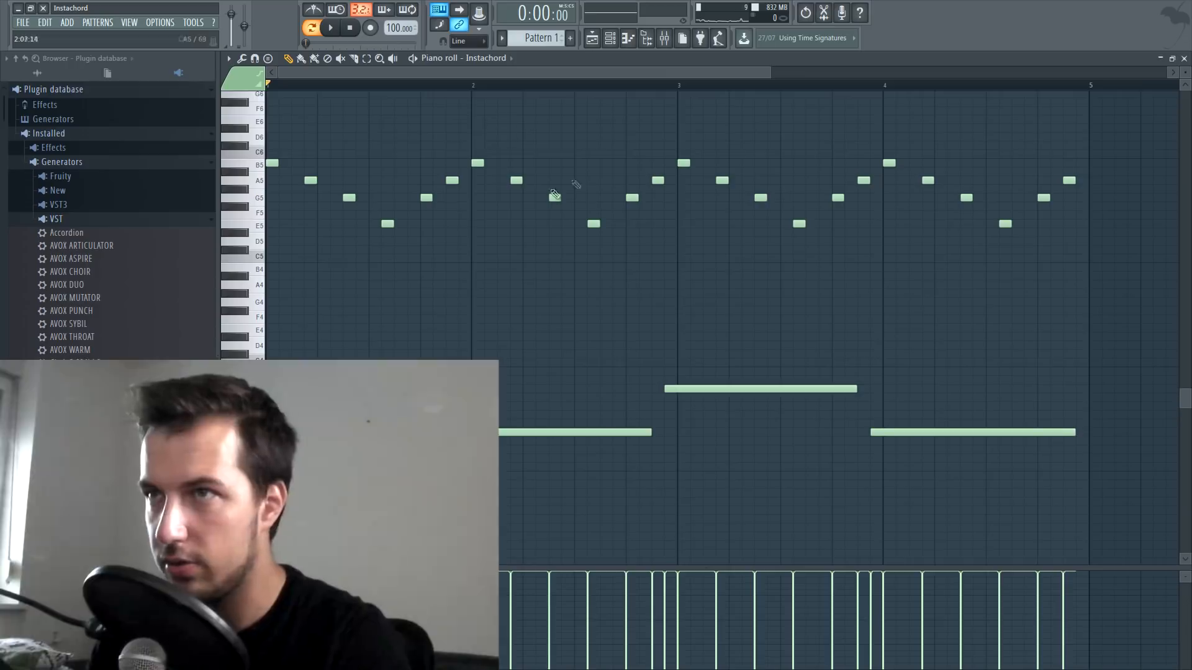
pyautogui.scroll(4, 315, 155)
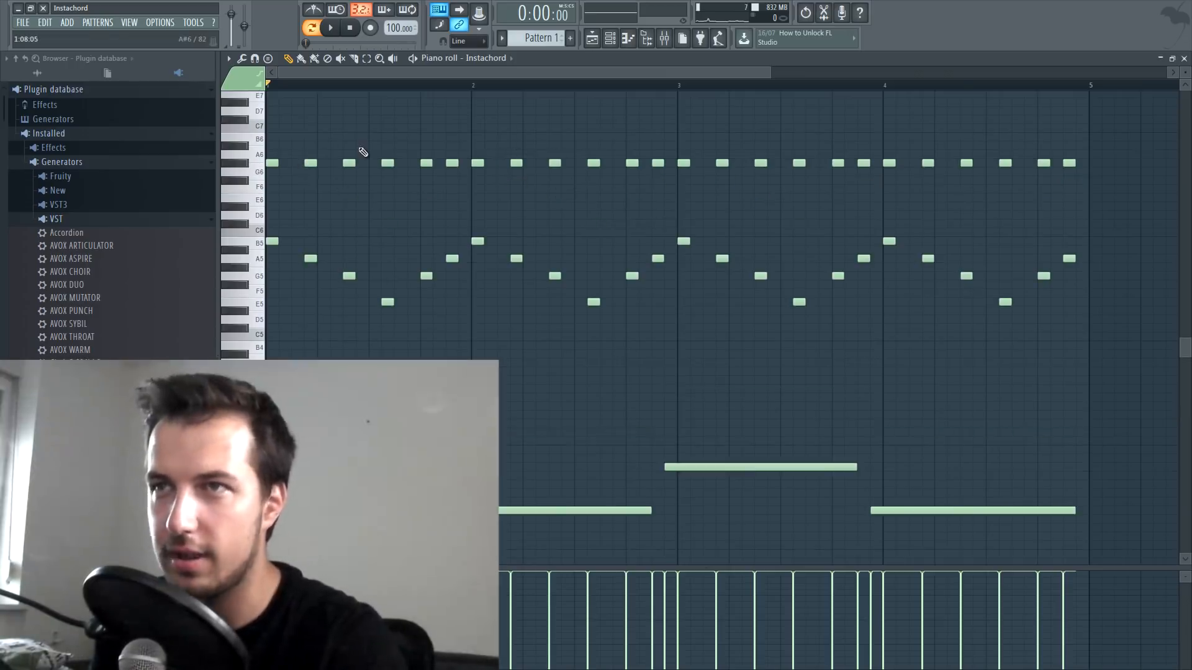
# Play the pattern, then delete the top row of strum-trigger notes and play the pick melody without them.
pyautogui.press('space')
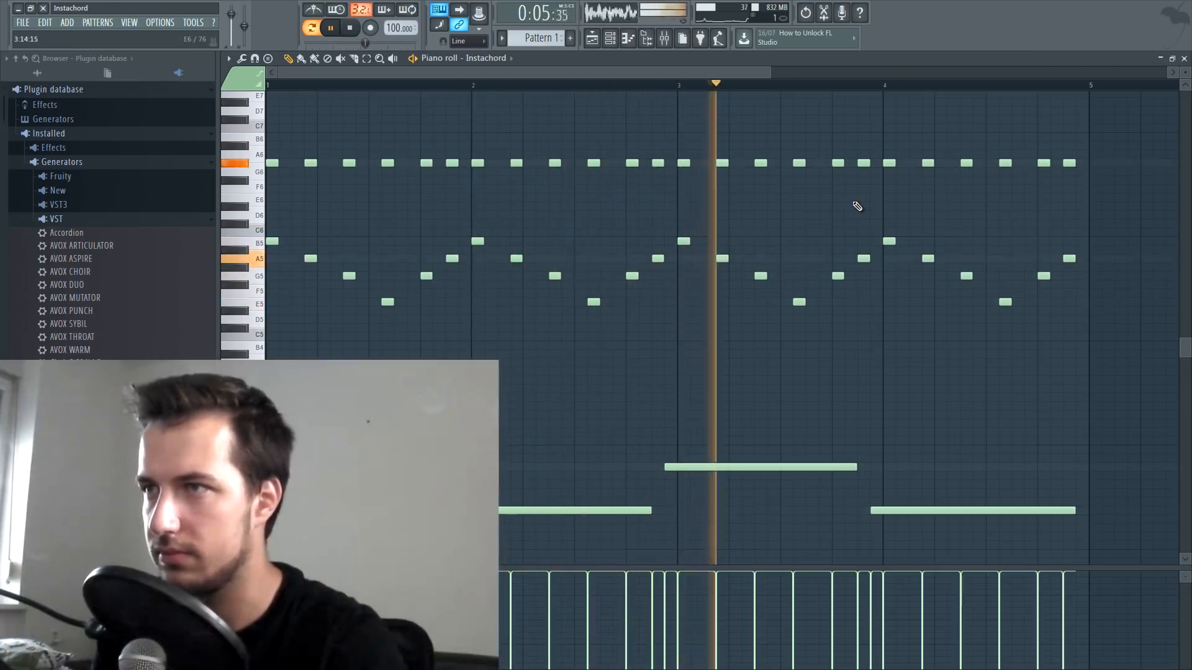
pyautogui.press('space')
pyautogui.moveTo(1121, 133); pyautogui.dragTo(251, 205)
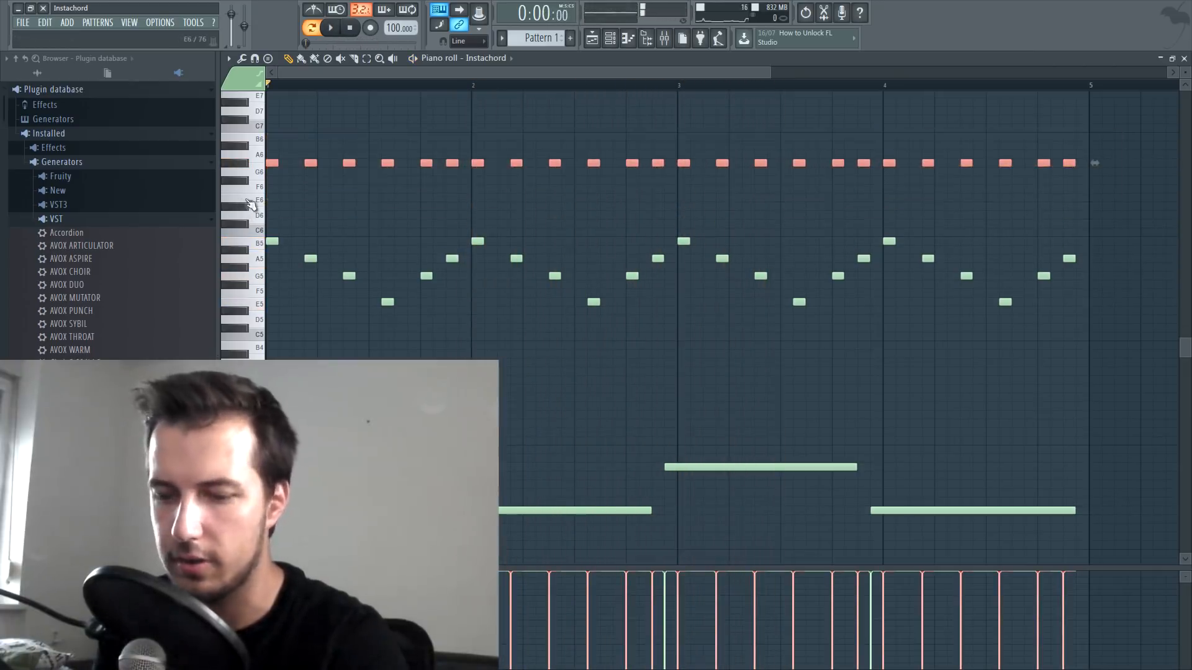
pyautogui.press('Delete')
pyautogui.press('space')
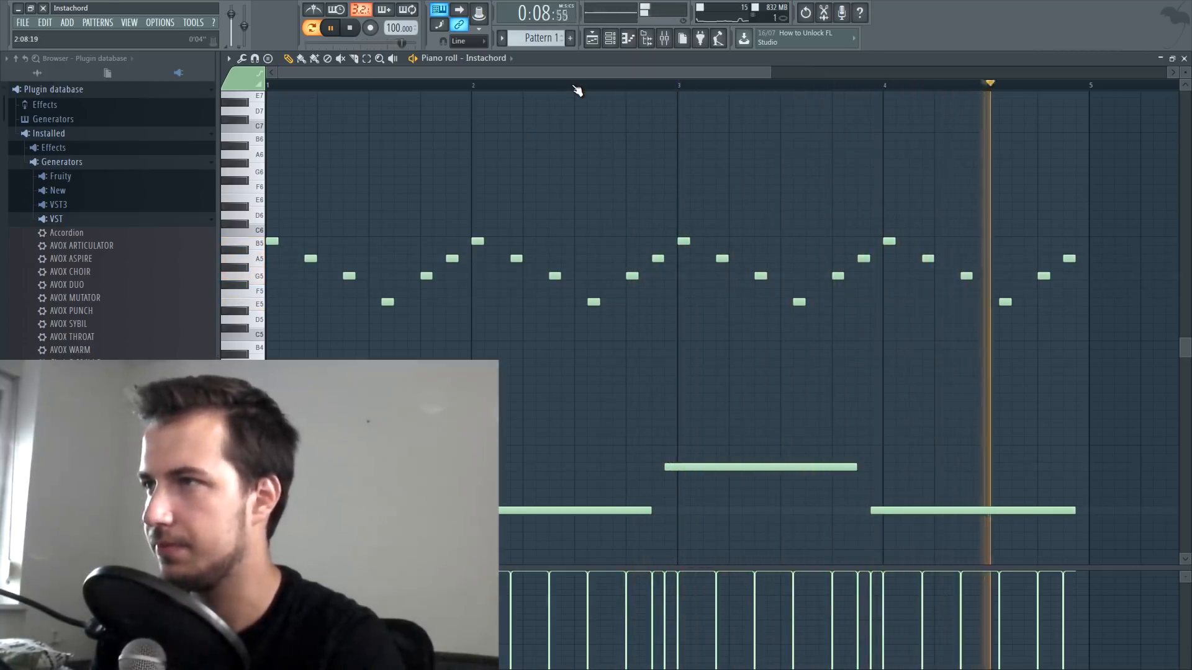
pyautogui.press('space')
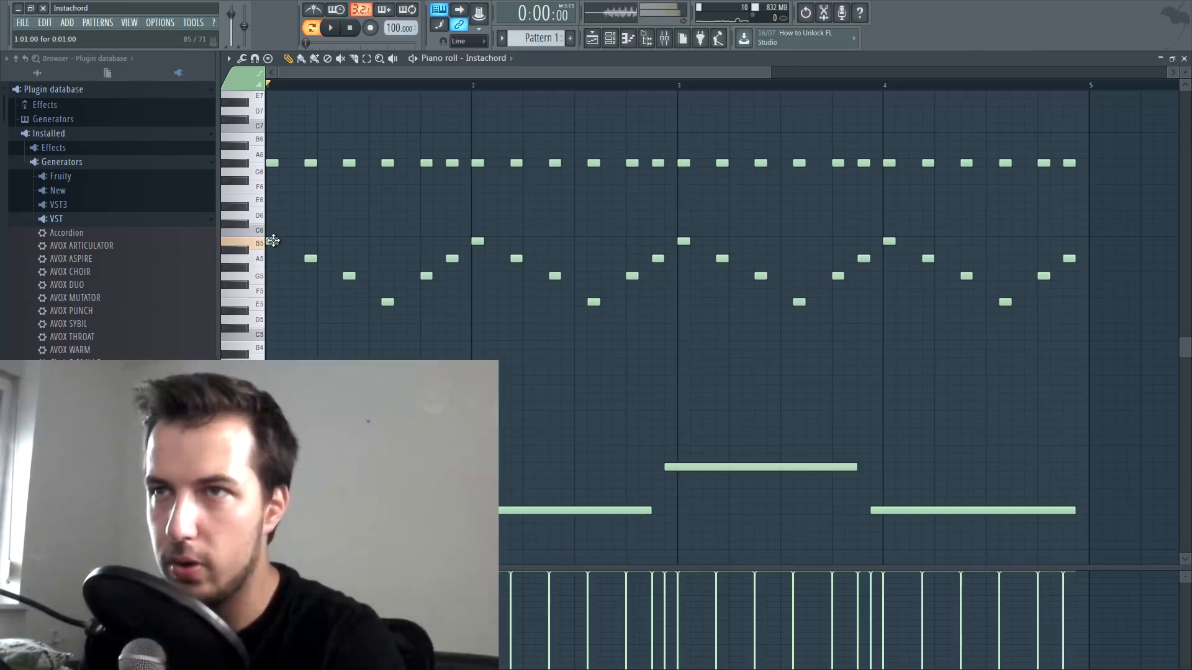
# Add A5, G5, F5, E5, D5 and C5 pick notes on steps 2, 3, 5, 6, 8 and 9 of bar 1.
pyautogui.click(284, 258)
pyautogui.click(298, 276)
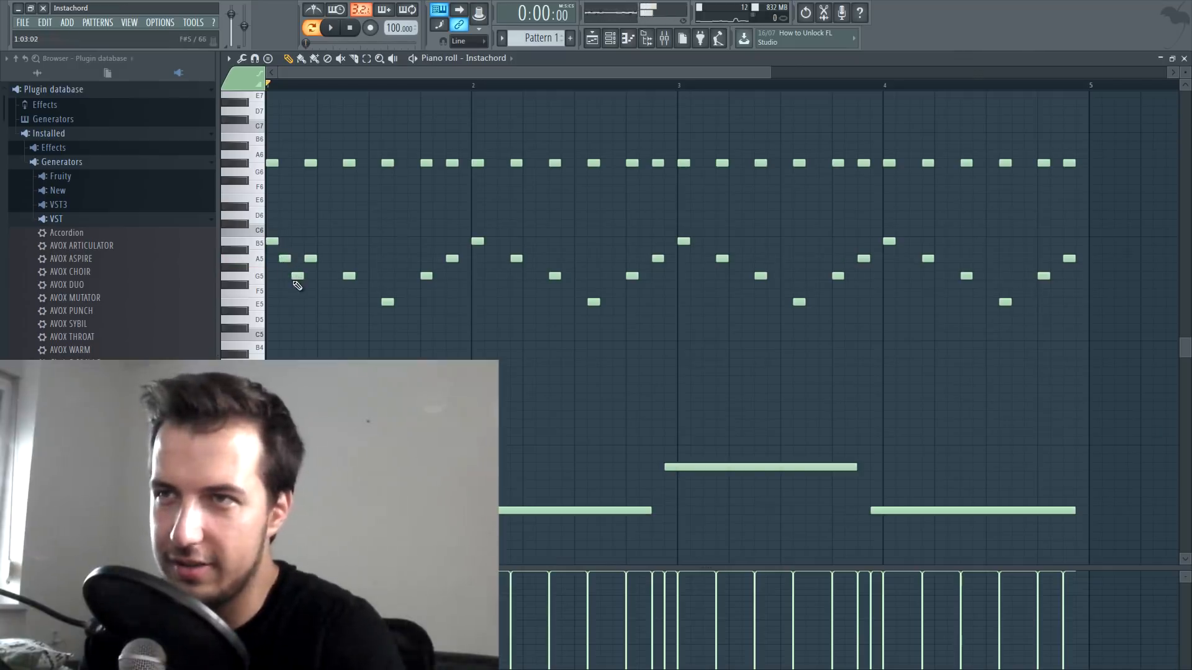
pyautogui.click(324, 293)
pyautogui.click(332, 310)
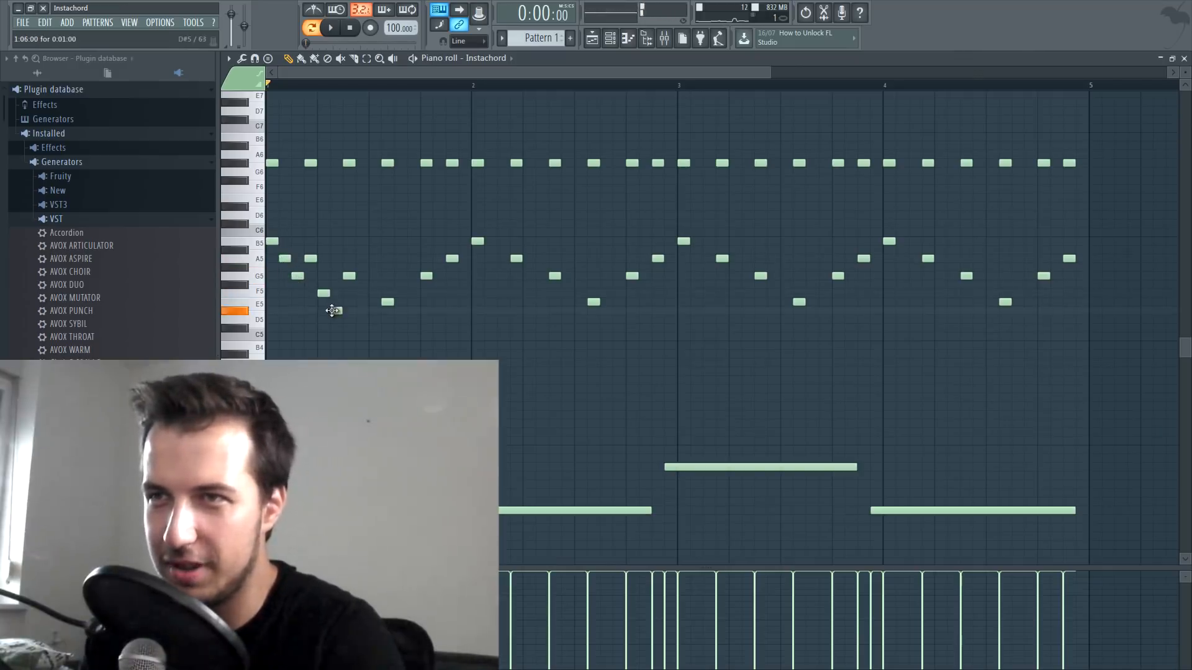
pyautogui.moveTo(332, 302); pyautogui.dragTo(333, 302)
pyautogui.click(363, 318)
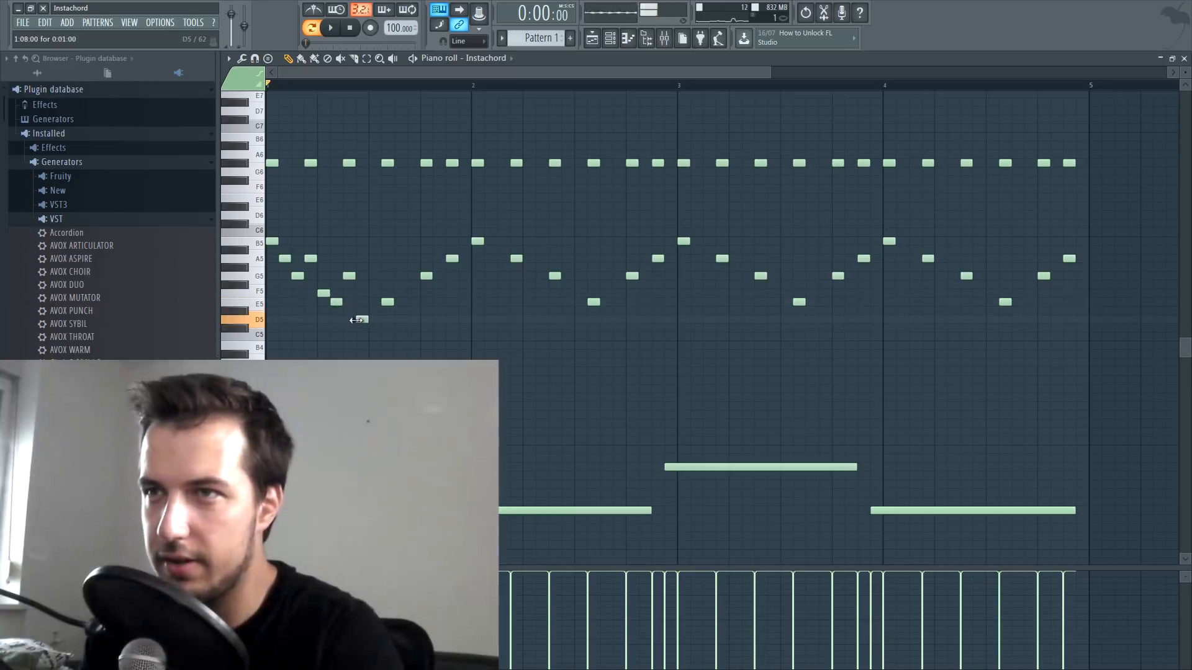
pyautogui.click(372, 336)
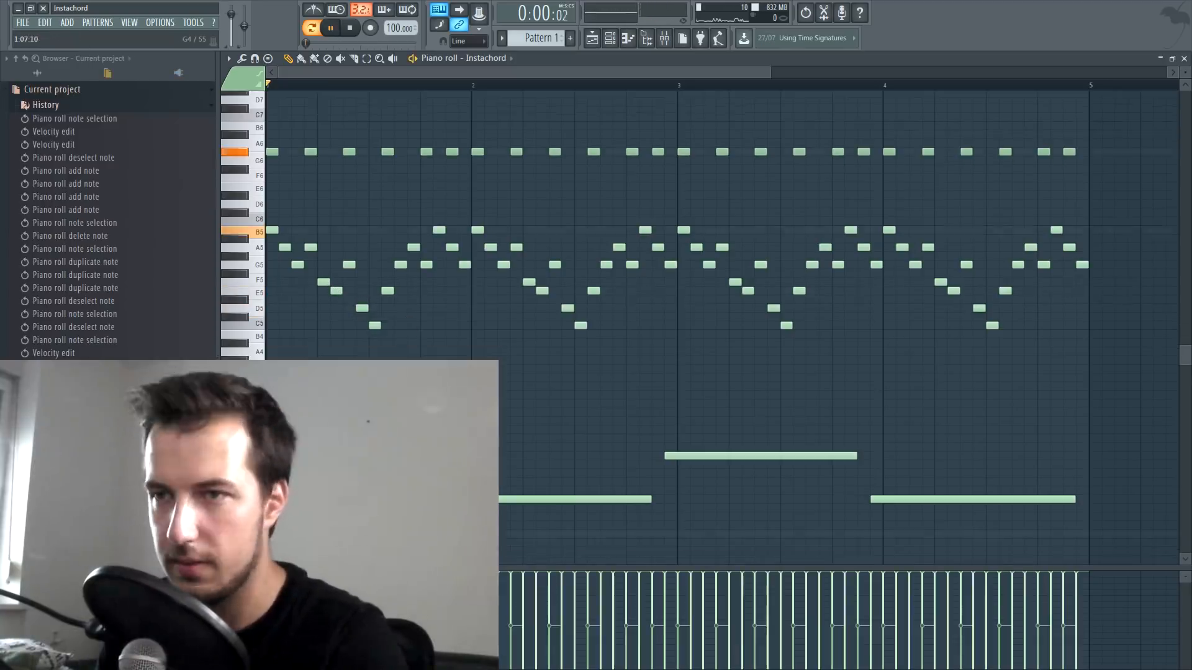
# Play the filled-in melody, then select and delete all single-note pick notes between C5 and B5 across the four bars.
pyautogui.press('space')
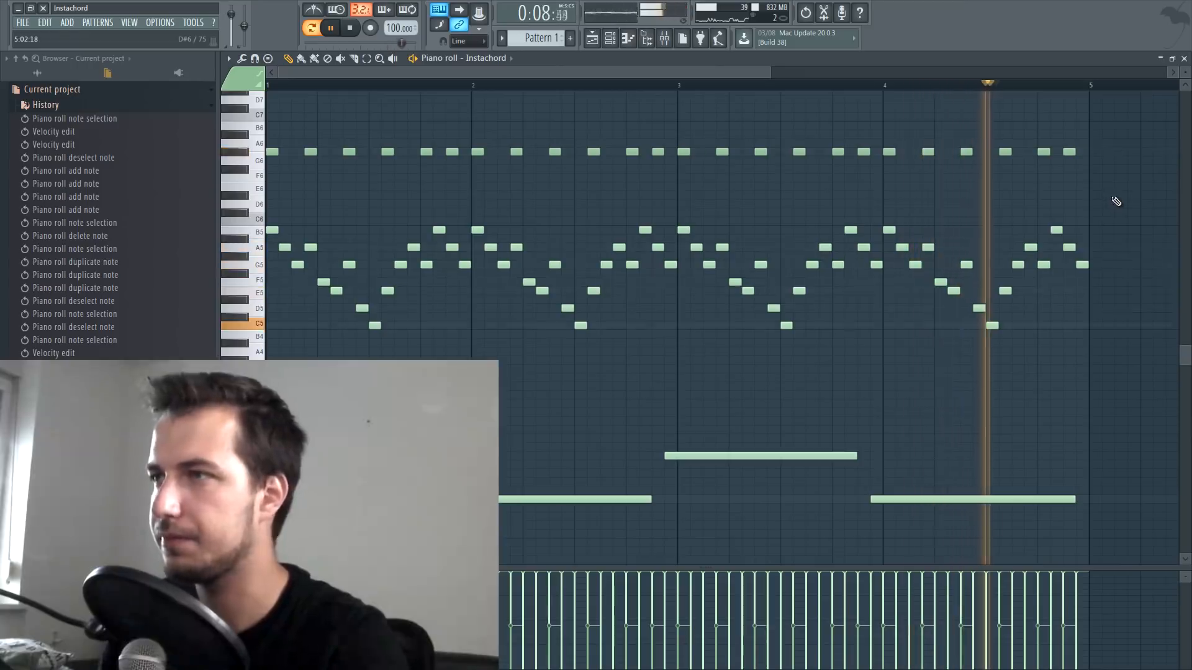
pyautogui.moveTo(1110, 193); pyautogui.dragTo(494, 350)
pyautogui.press('space')
pyautogui.press('Delete')
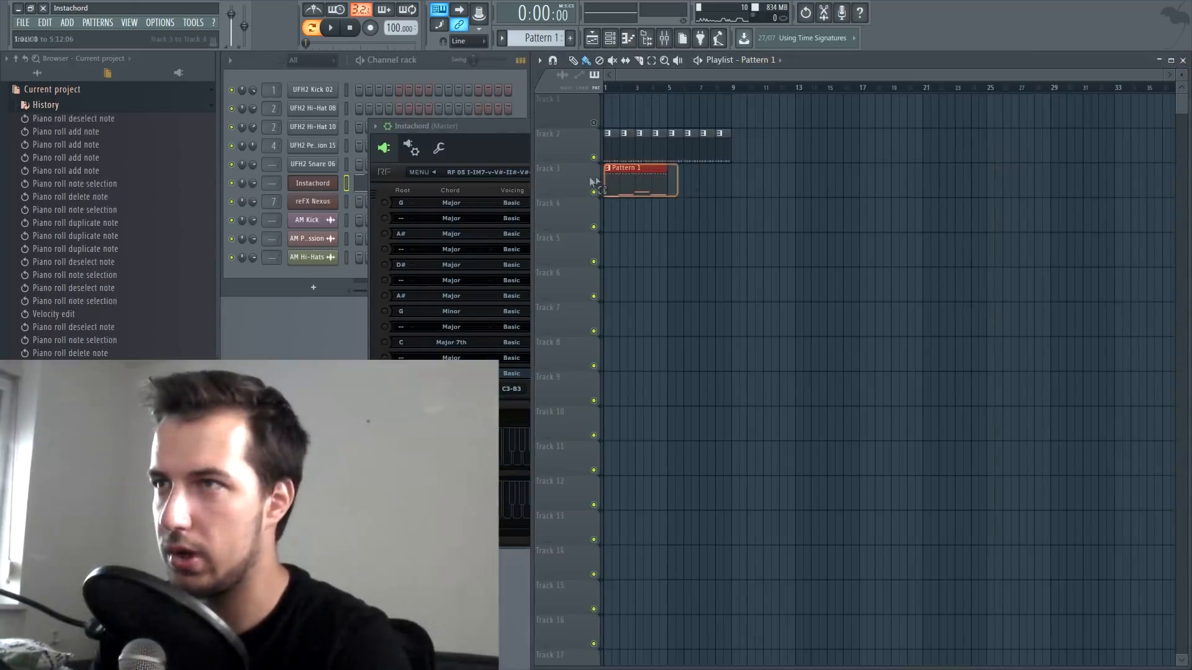
# Duplicate the Pattern 1 clip to bar 5 on Track 3 and play the arrangement with the Instachord window in view.
pyautogui.press('space')
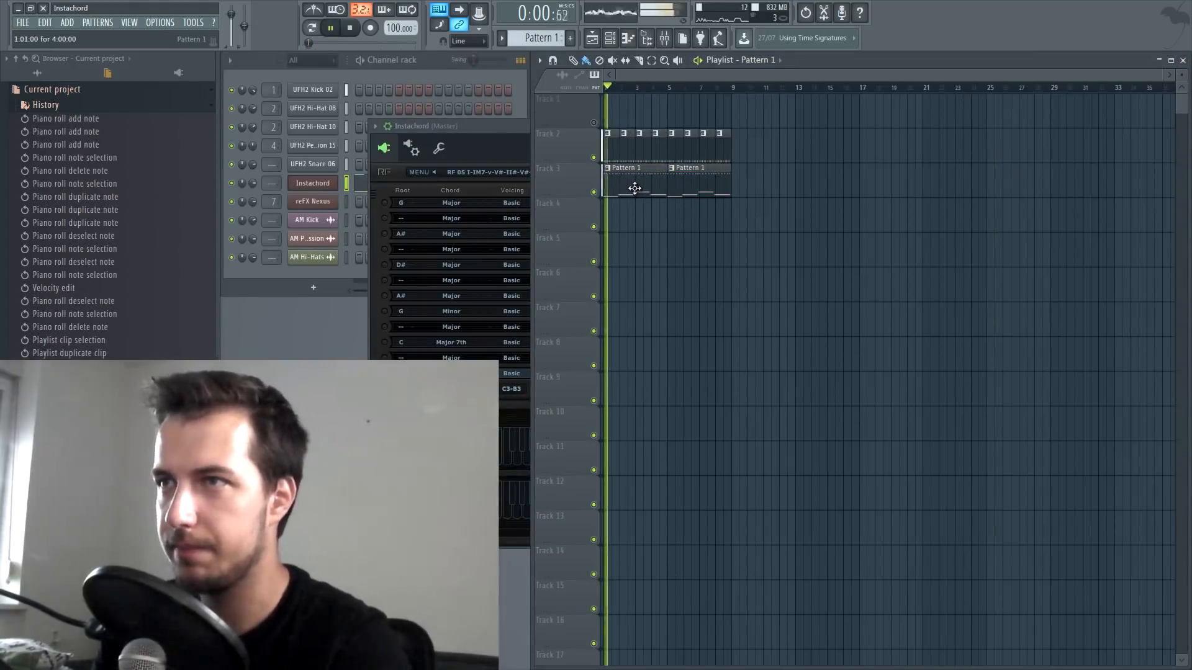
pyautogui.moveTo(482, 128)
pyautogui.mouseDown()
pyautogui.moveTo(458, 141)
pyautogui.moveTo(470, 140)
pyautogui.mouseUp()
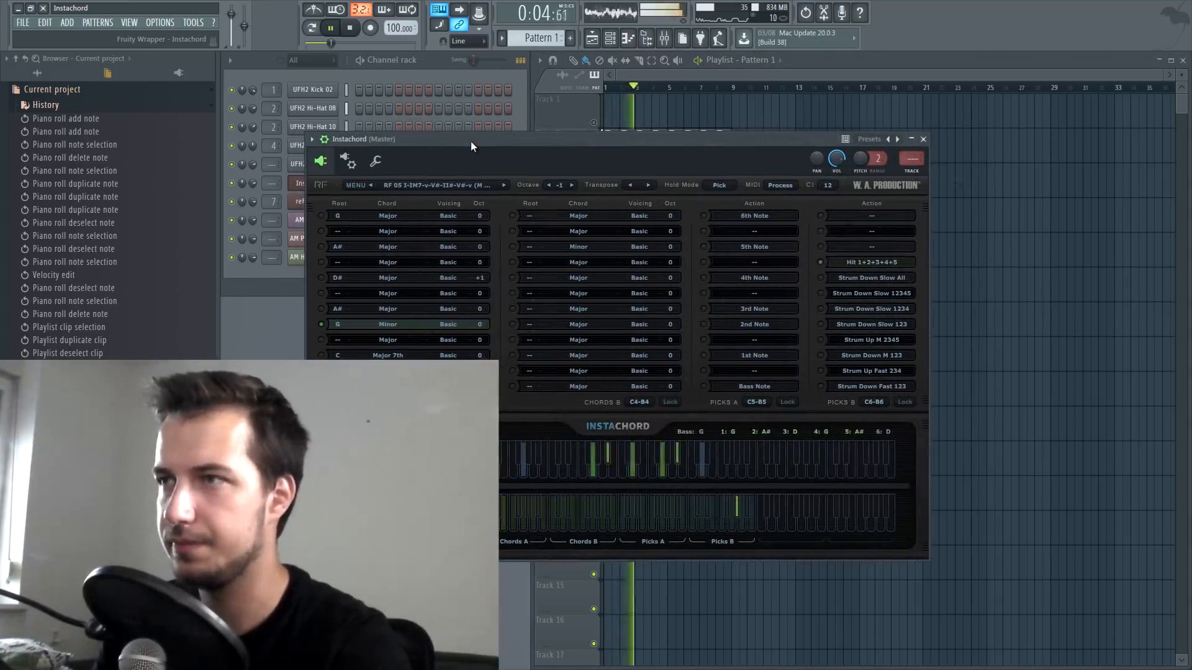
pyautogui.press('space')
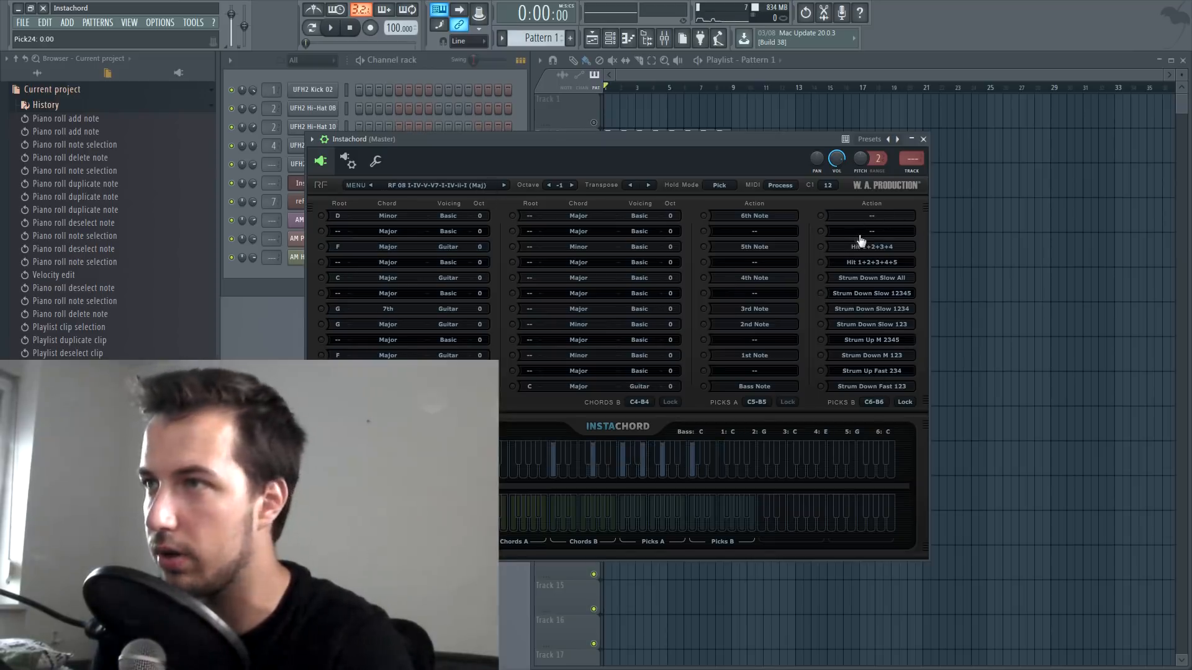
# Load Instachord's RF 22 (Min) chord preset and play the arrangement with it.
pyautogui.click(429, 185)
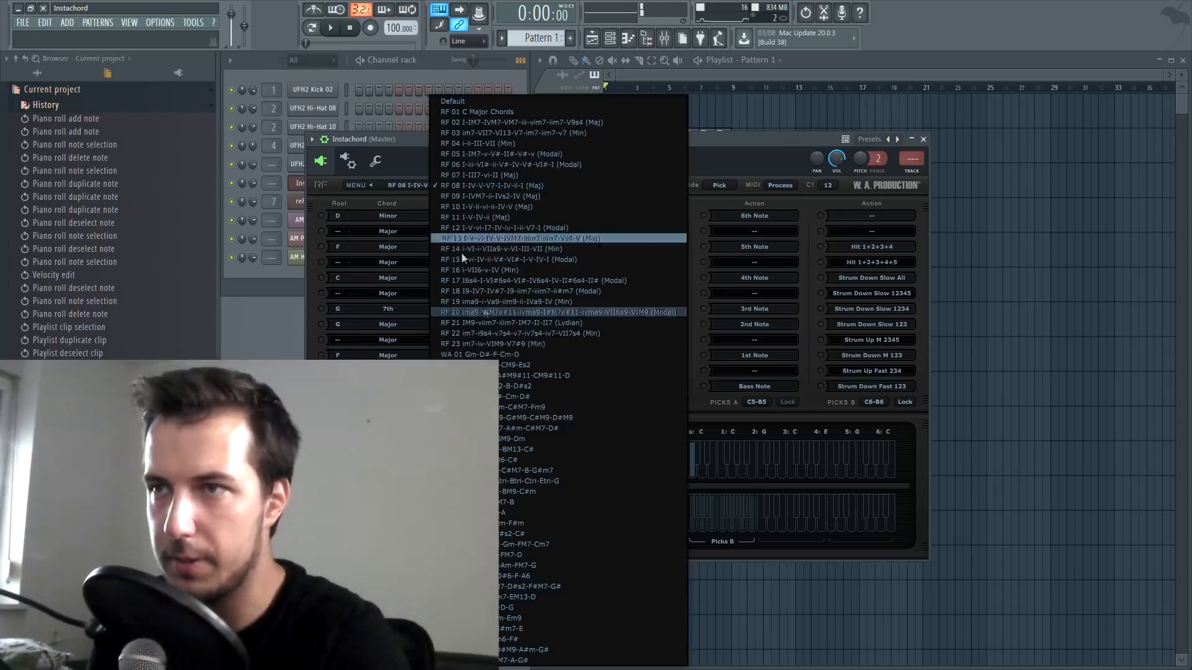
pyautogui.click(514, 333)
pyautogui.press('space')
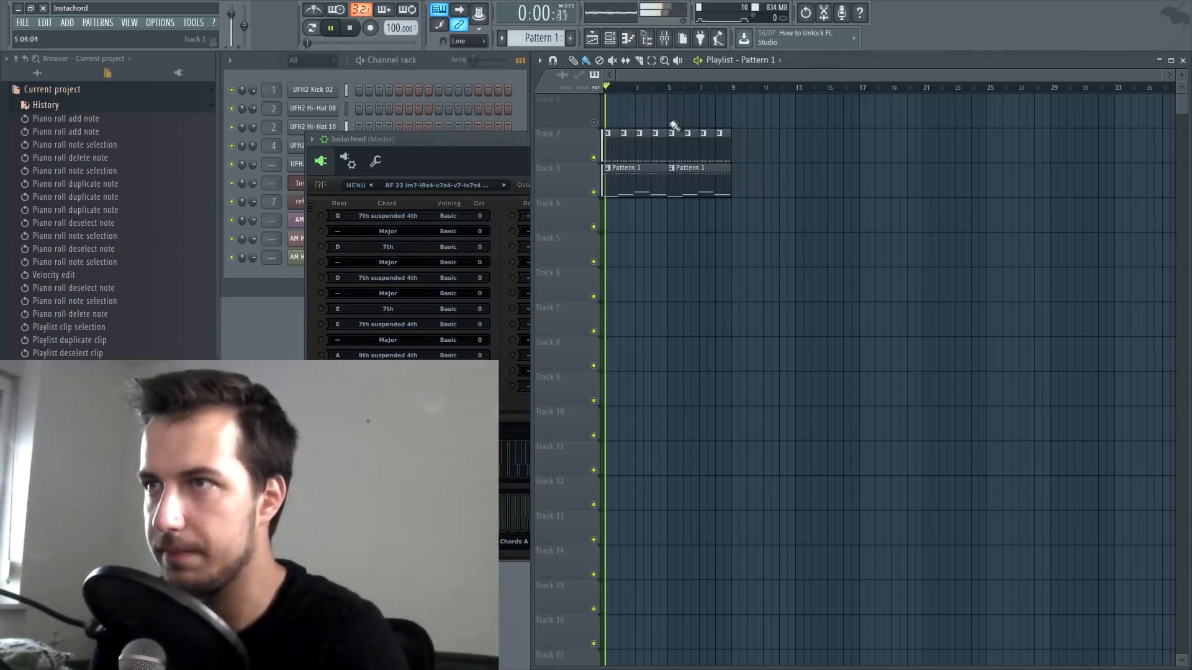
pyautogui.click(499, 149)
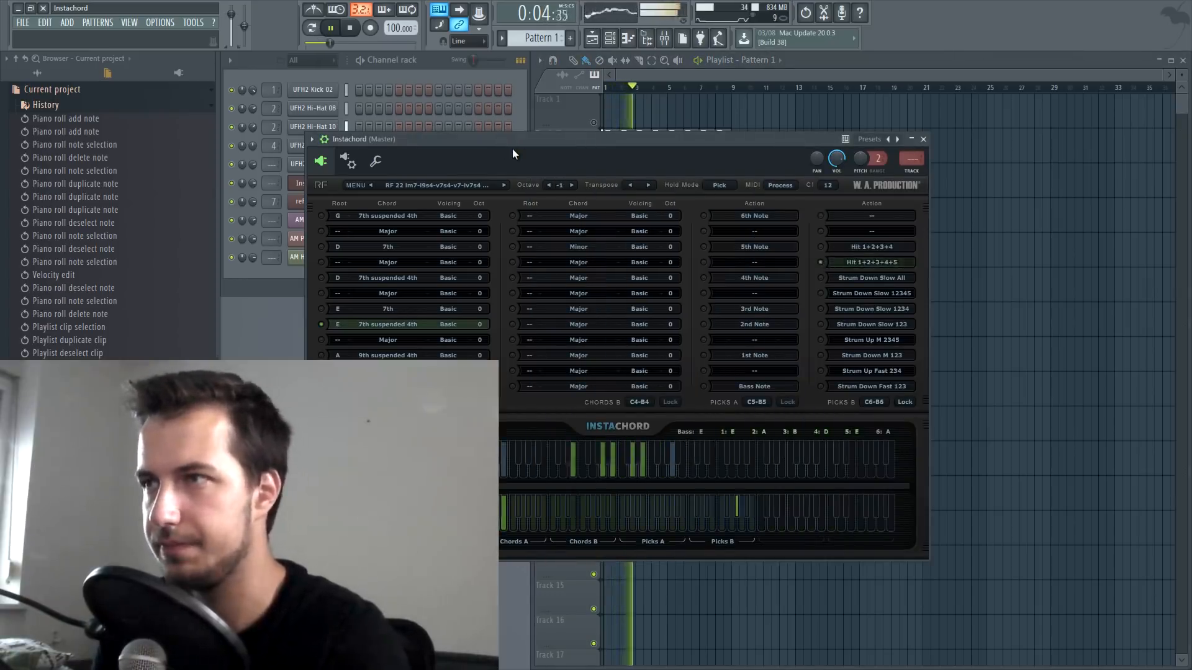
pyautogui.press('space')
# Load Instachord's RF 05 (Modal) chord preset, move the plugin window clear of the playlist clips and play the arrangement.
pyautogui.click(430, 185)
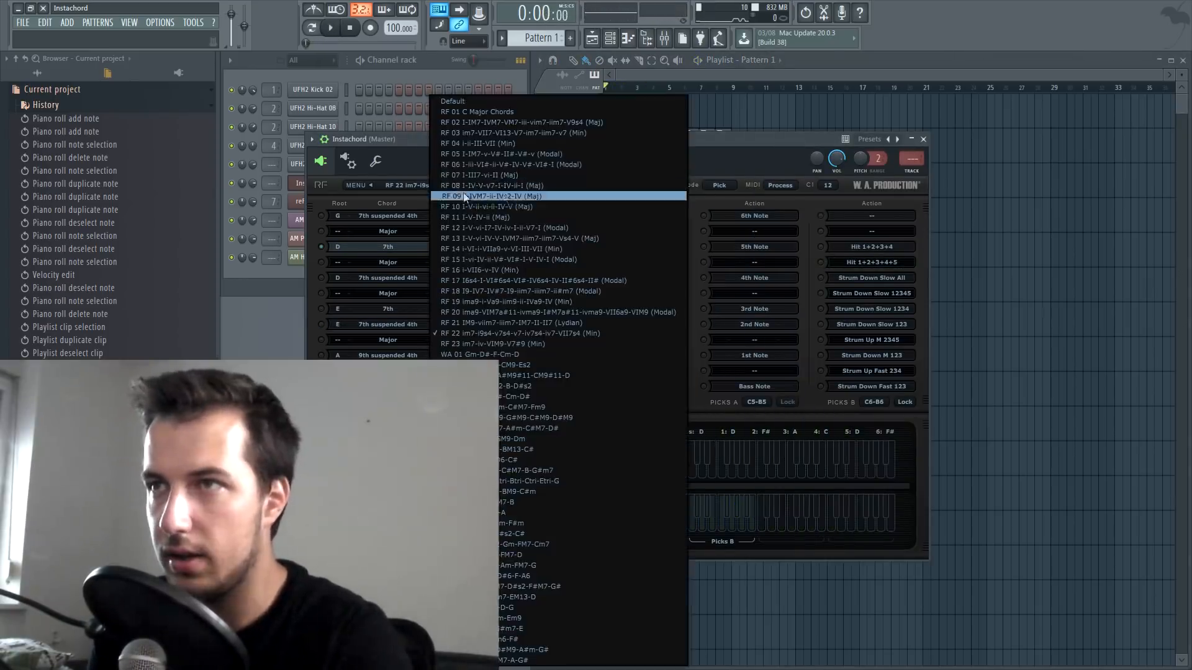
pyautogui.click(510, 154)
pyautogui.moveTo(466, 142); pyautogui.dragTo(577, 224)
pyautogui.press('space')
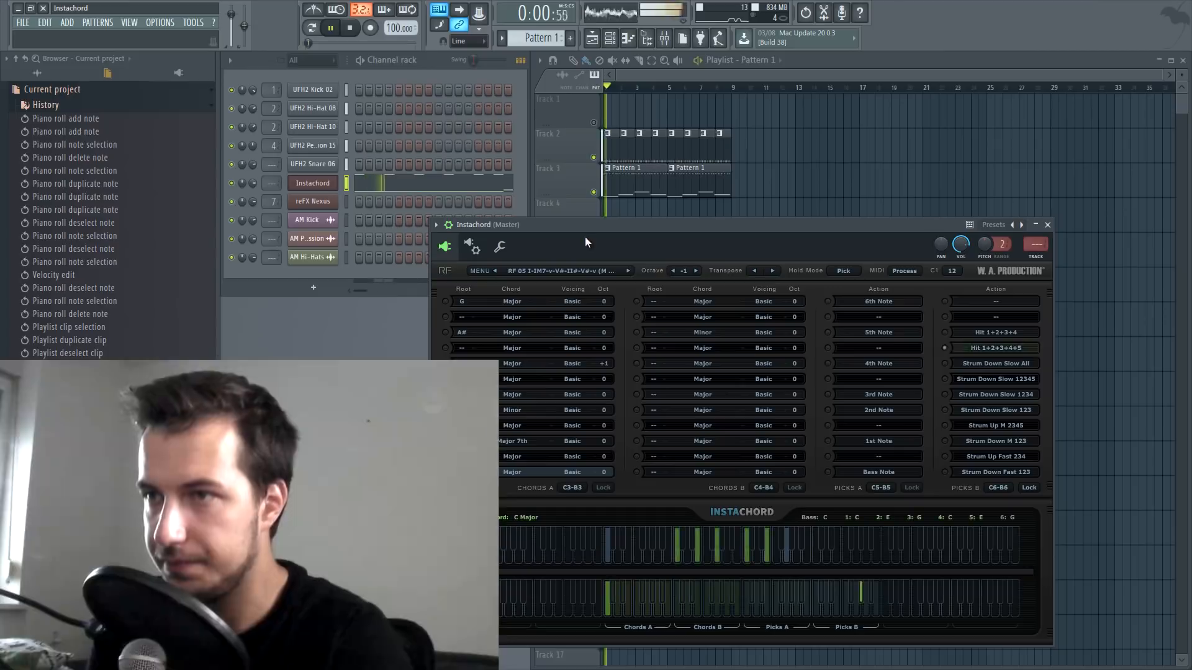
pyautogui.press('space')
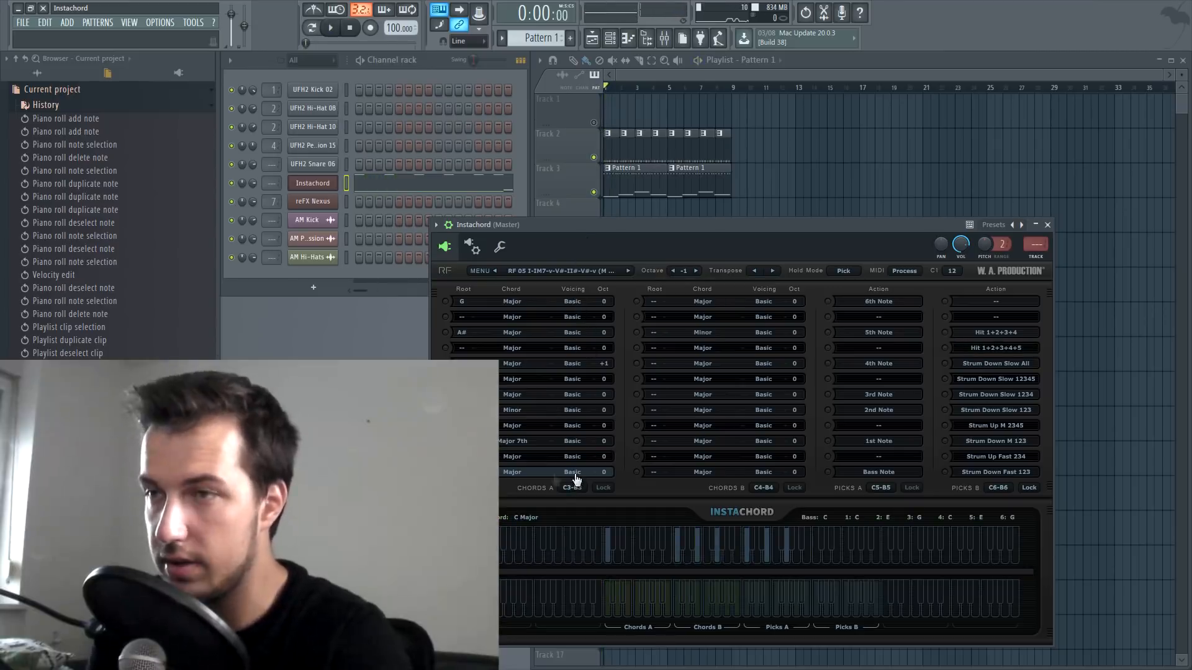
# Play the C Major chord in Chords A, set its voicing to Wide and play it again.
pyautogui.press('space')
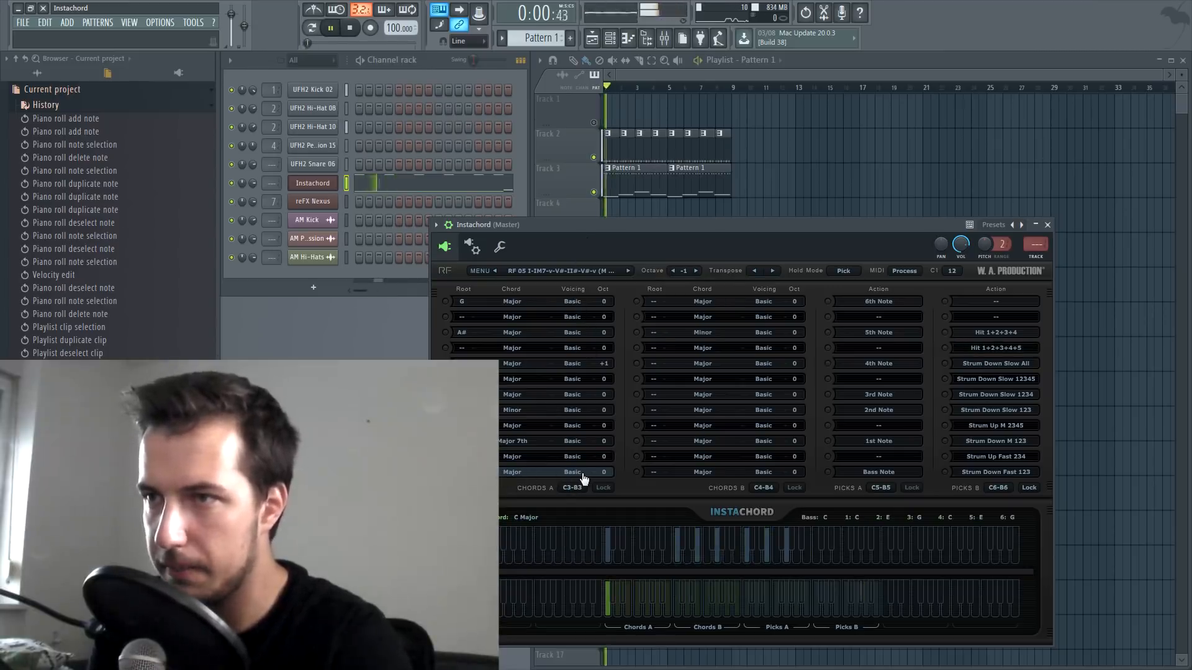
pyautogui.press('space')
pyautogui.click(572, 472)
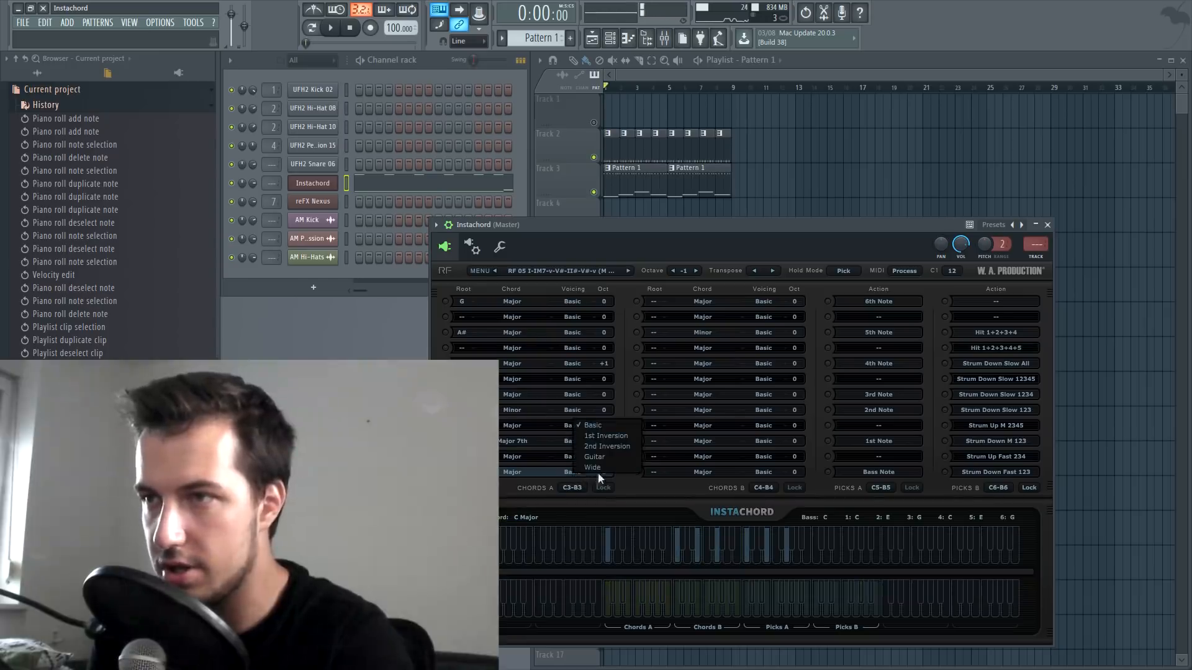
pyautogui.click(591, 467)
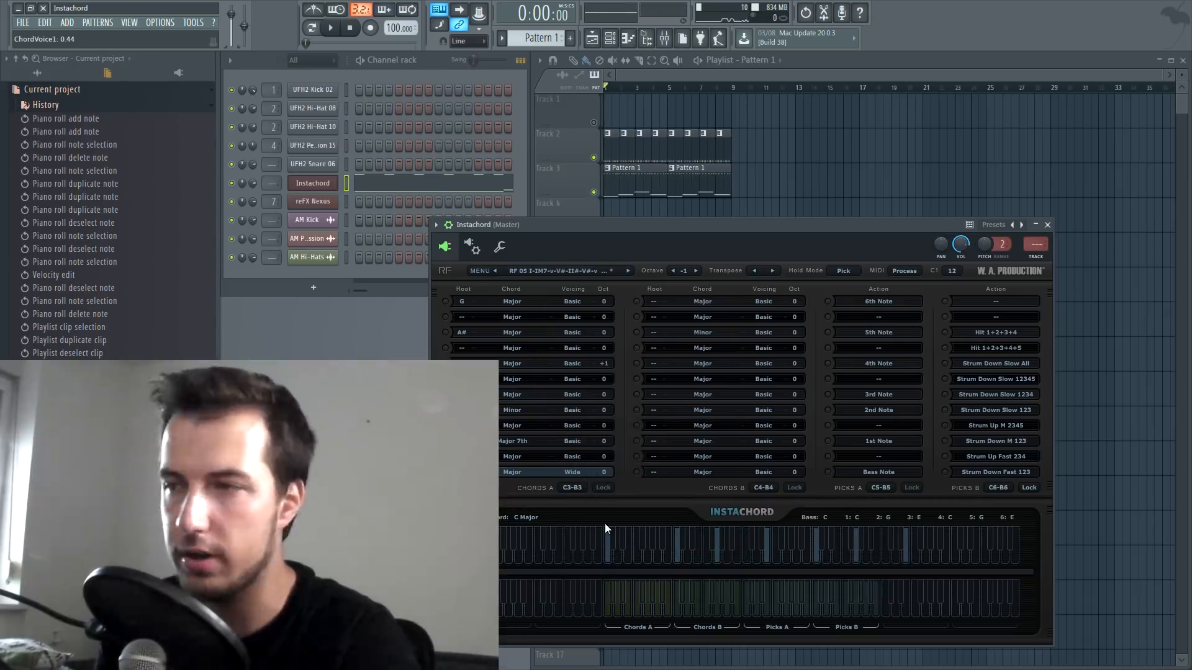
pyautogui.press('space')
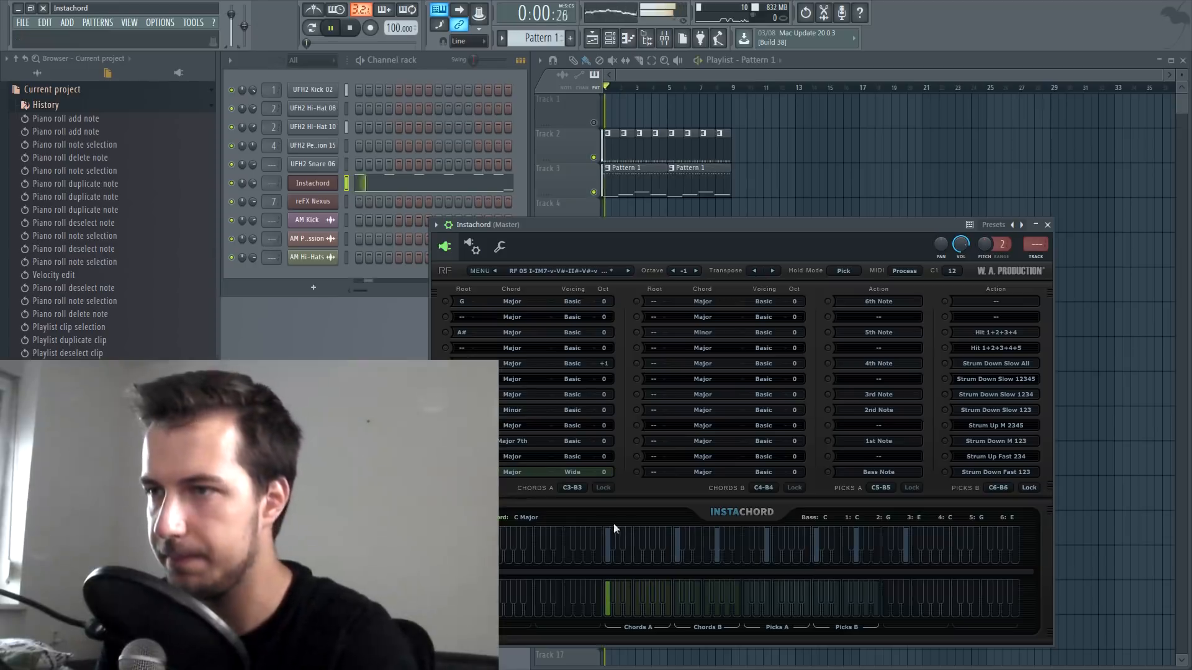
pyautogui.press('space')
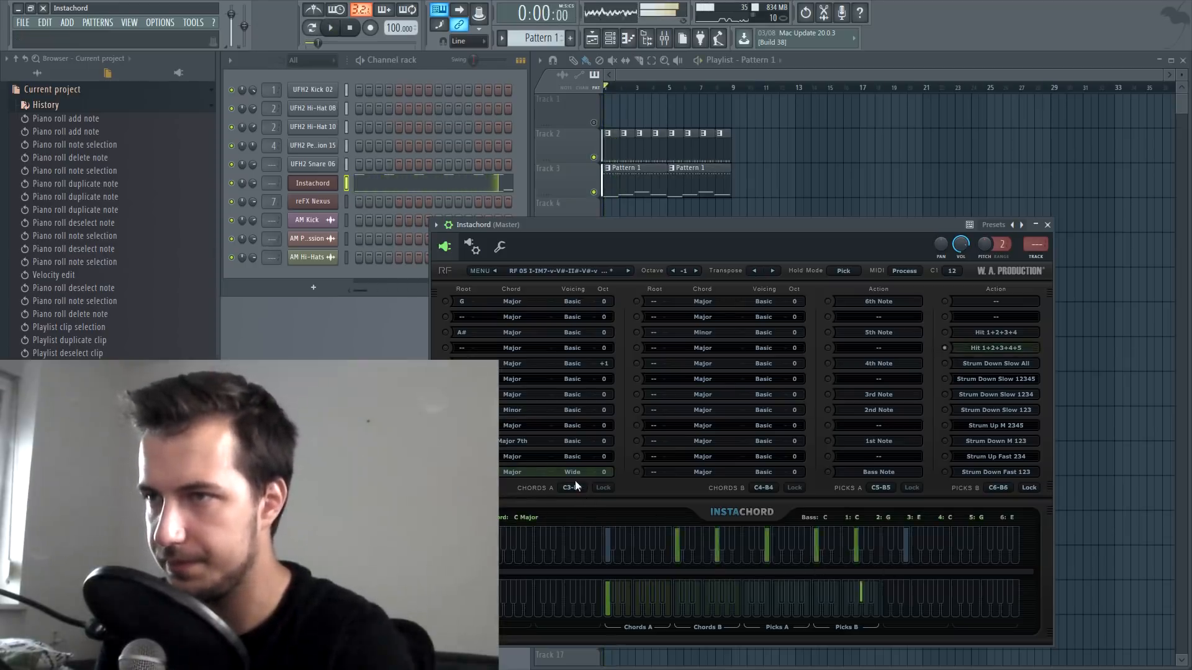
# Set the C Major chord's voicing to Guitar and play the arrangement.
pyautogui.click(572, 472)
pyautogui.click(601, 455)
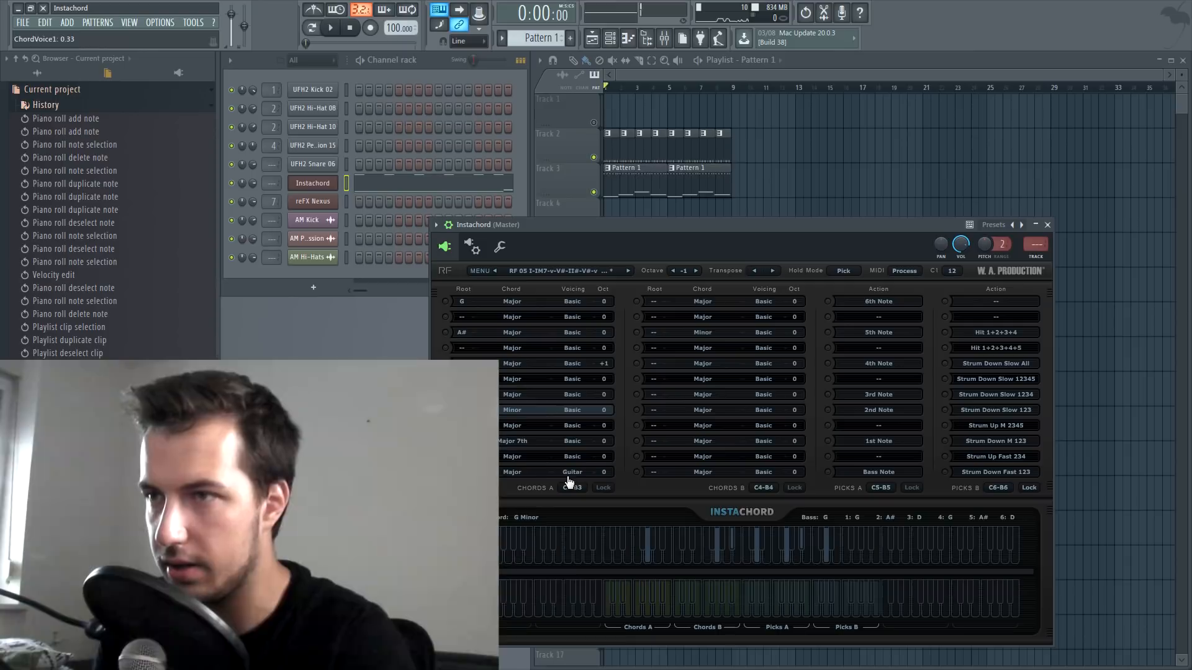
pyautogui.press('space')
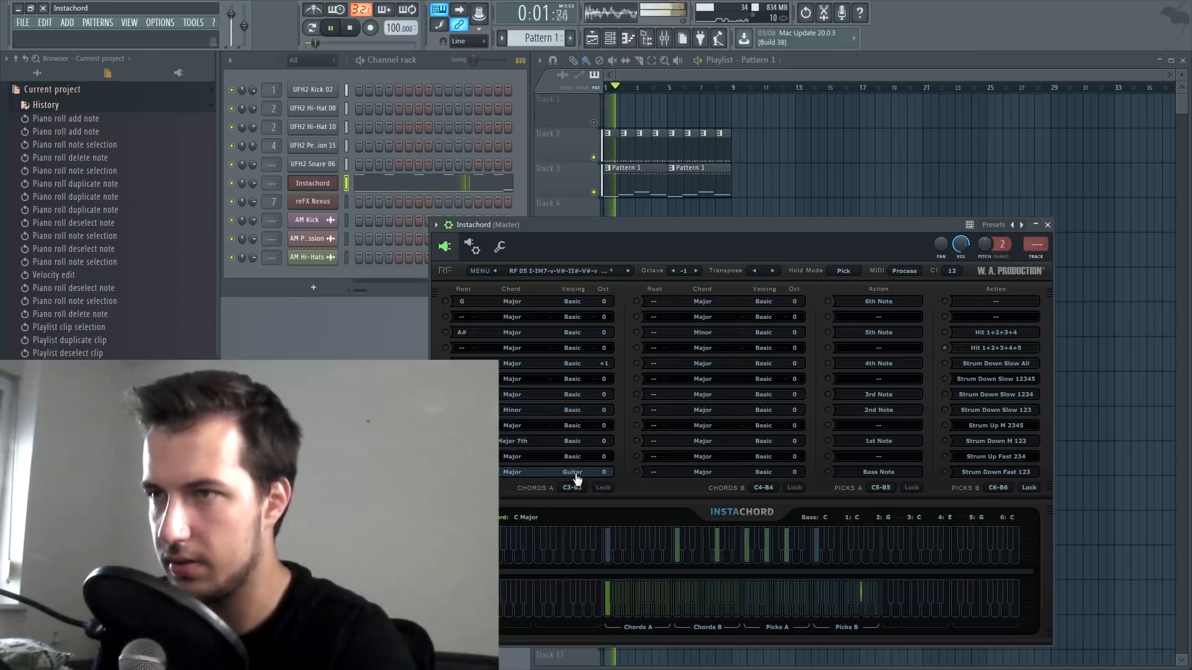
pyautogui.press('space')
# Set the C Major chord's voicing to 2nd Inversion and play the arrangement.
pyautogui.click(573, 474)
pyautogui.click(598, 449)
pyautogui.press('space')
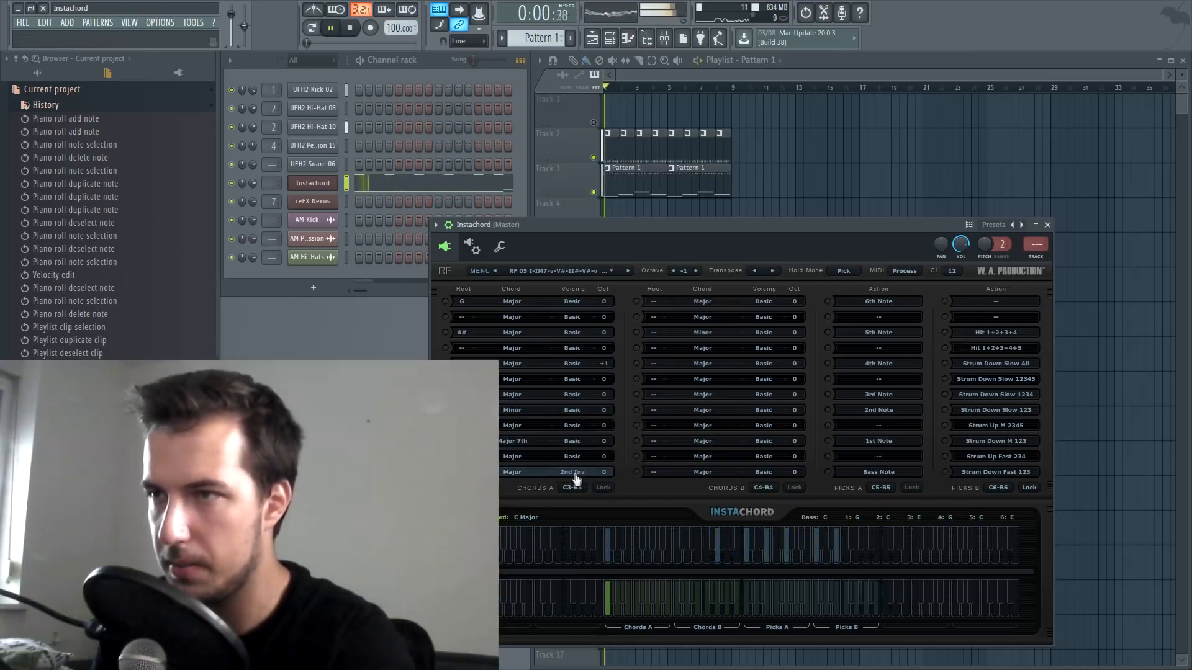
pyautogui.press('space')
# Switch the C Major chord's voicing to 1st Inversion and back to Basic, playing the arrangement with each.
pyautogui.scroll(-1, 578, 473)
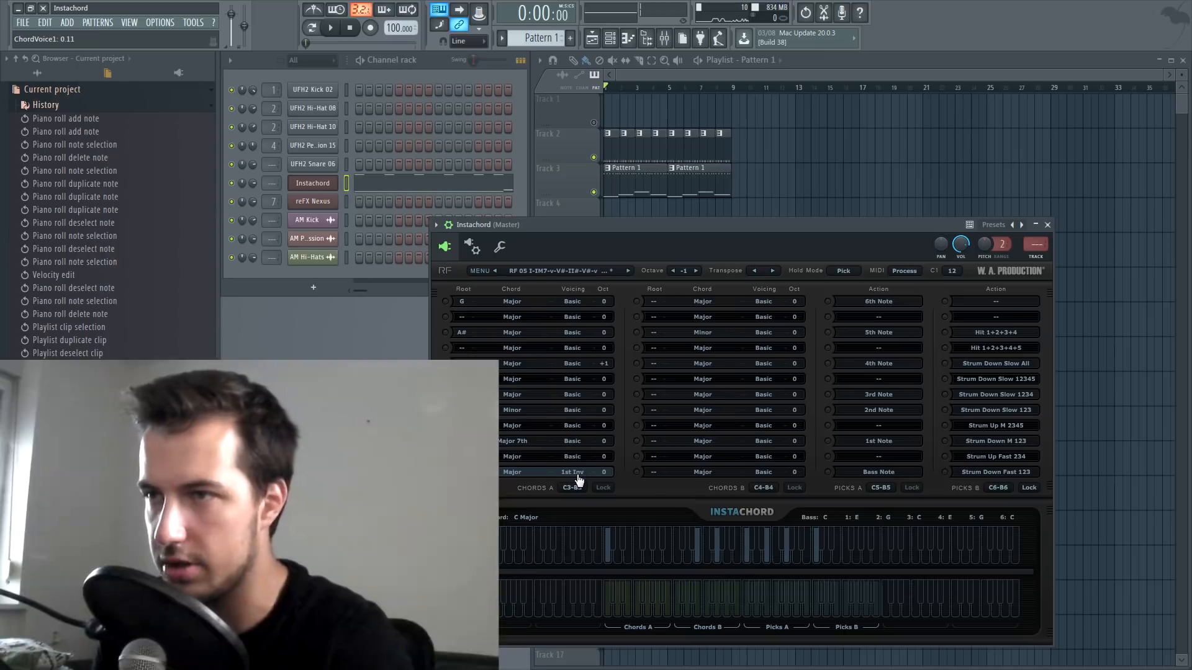
pyautogui.press('space')
pyautogui.press('space')
pyautogui.scroll(-1, 589, 471)
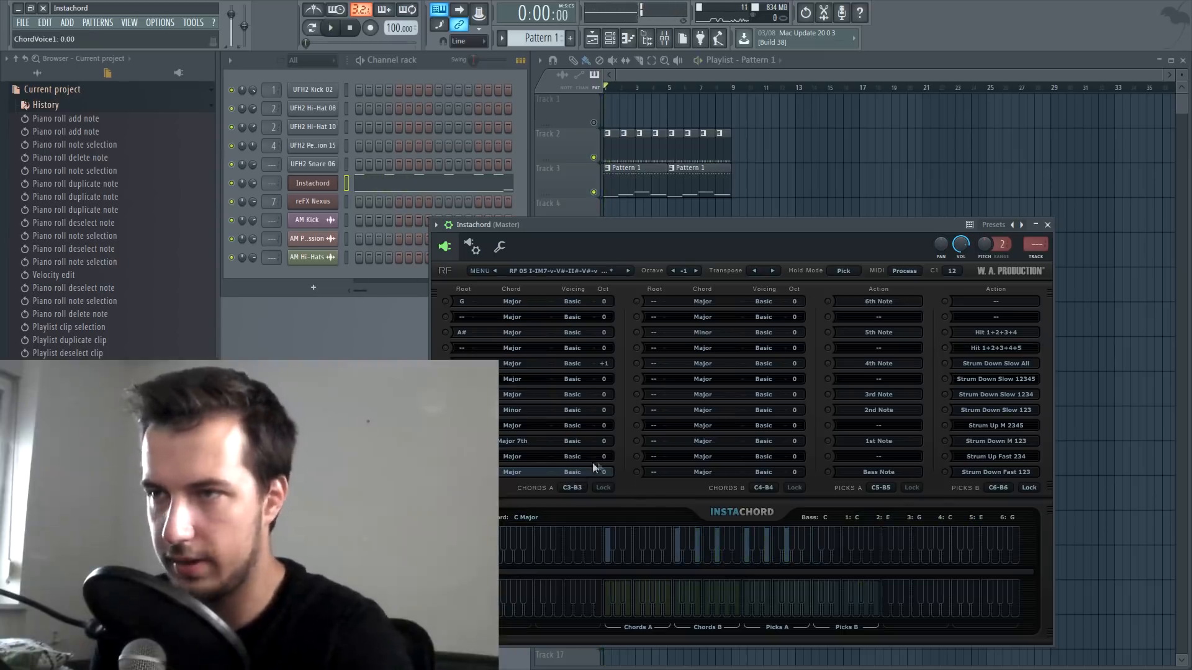
pyautogui.press('space')
pyautogui.press('space')
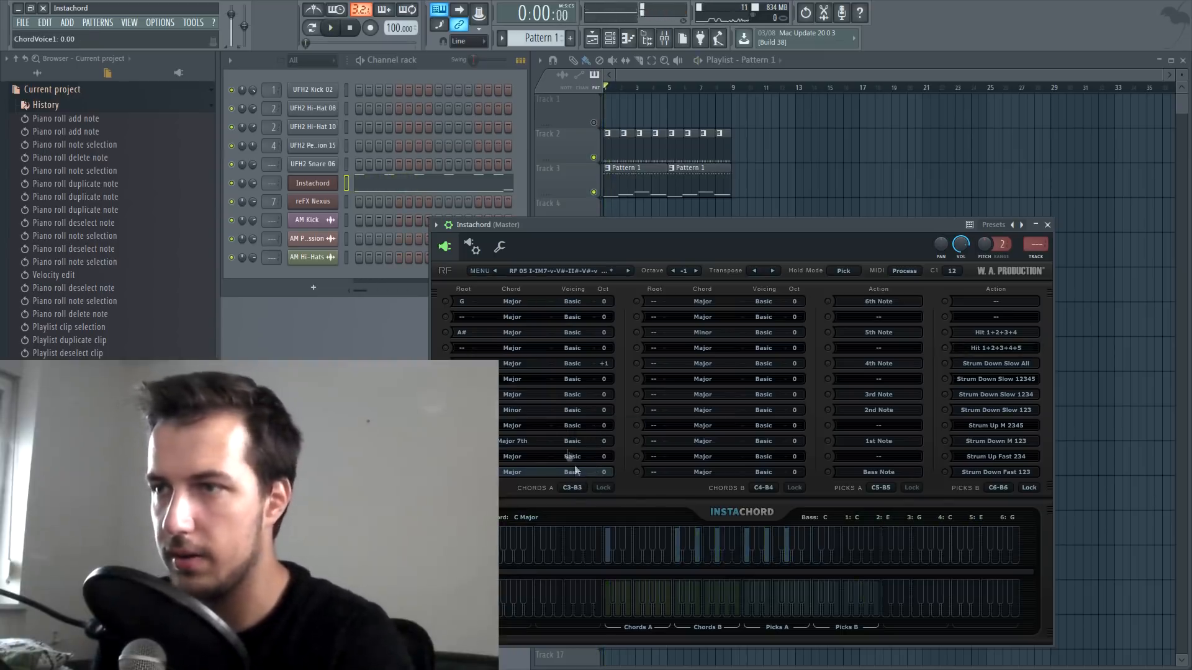
# Close Instachord, check the PN Nexus Grandpiano preset in reFX Nexus and close the plugin windows.
pyautogui.click(1047, 225)
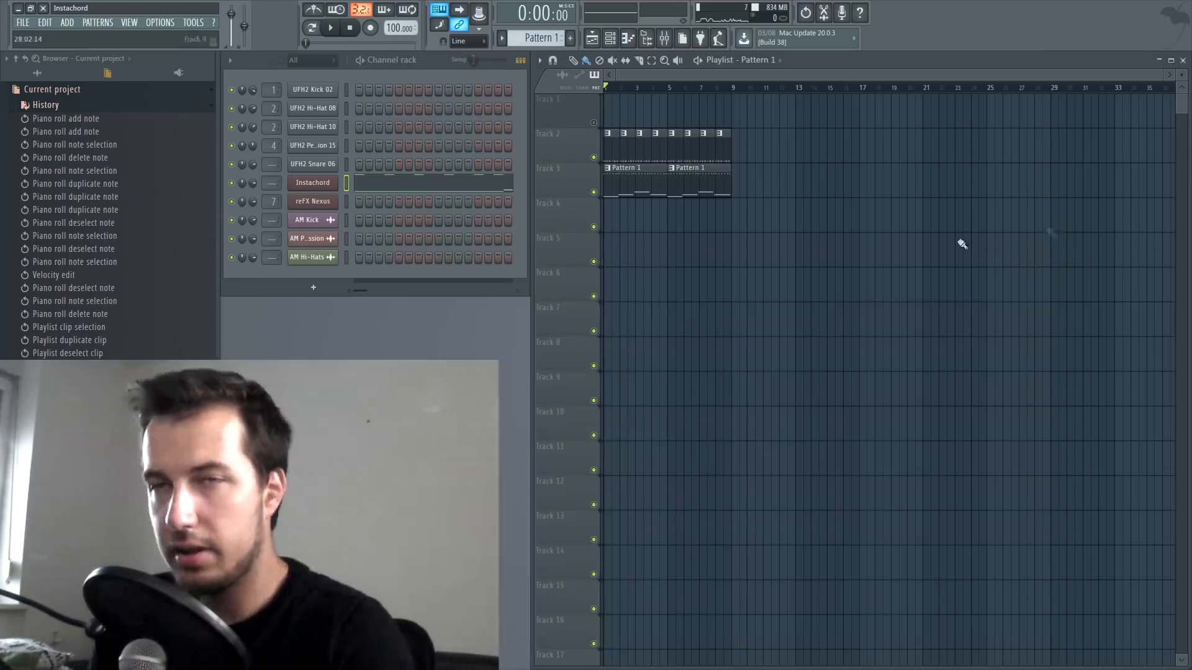
pyautogui.click(322, 205)
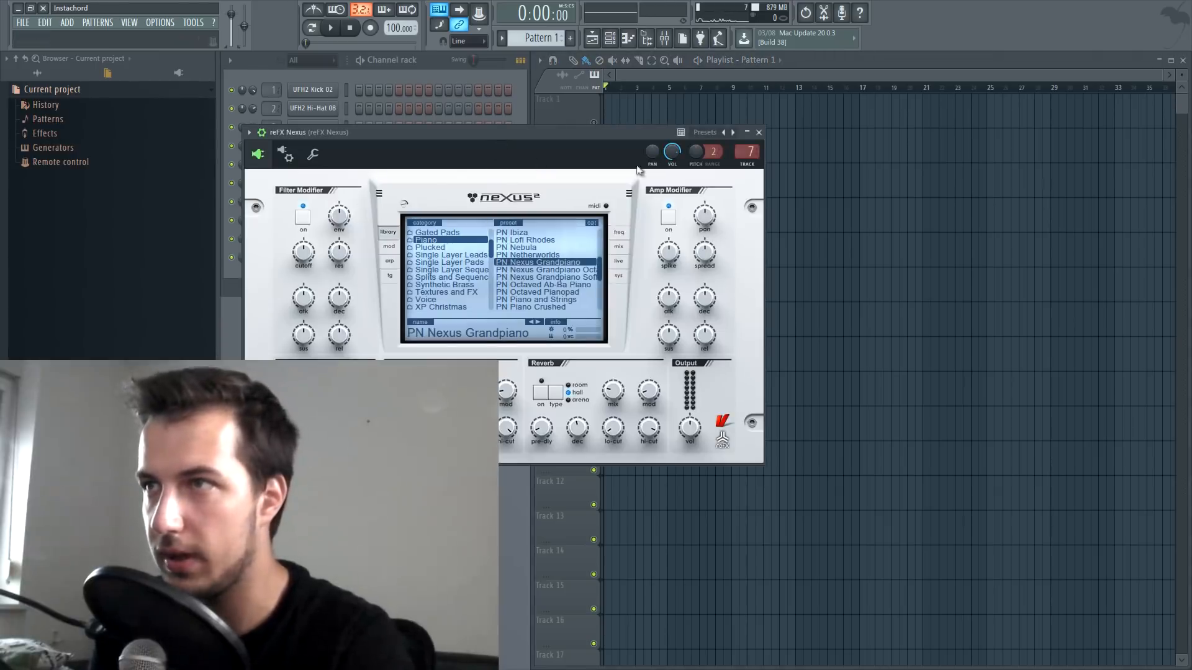
pyautogui.click(759, 132)
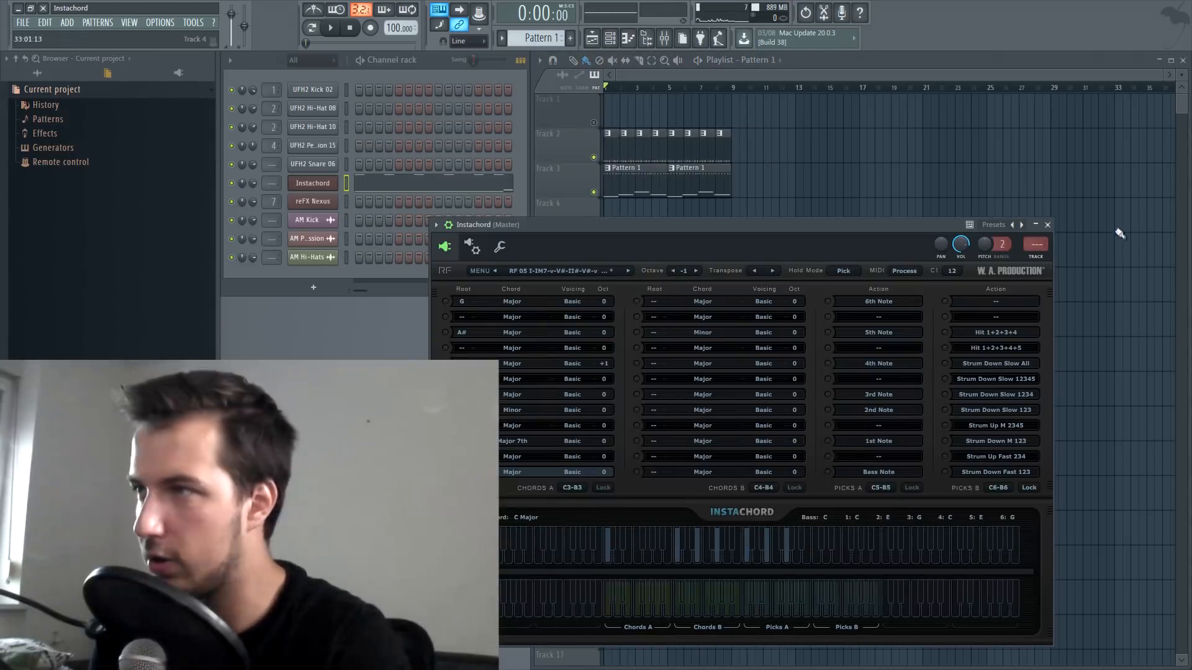
pyautogui.click(1047, 226)
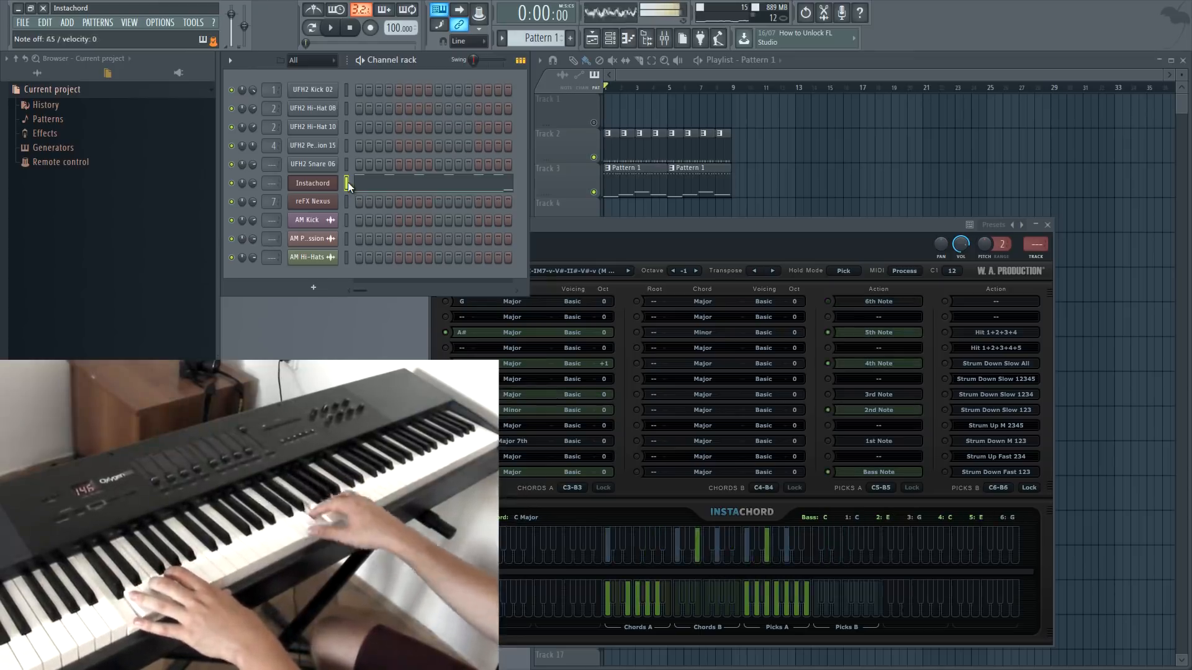
# Select the Instachord channel in the channel rack and open its plugin window.
pyautogui.click(348, 182)
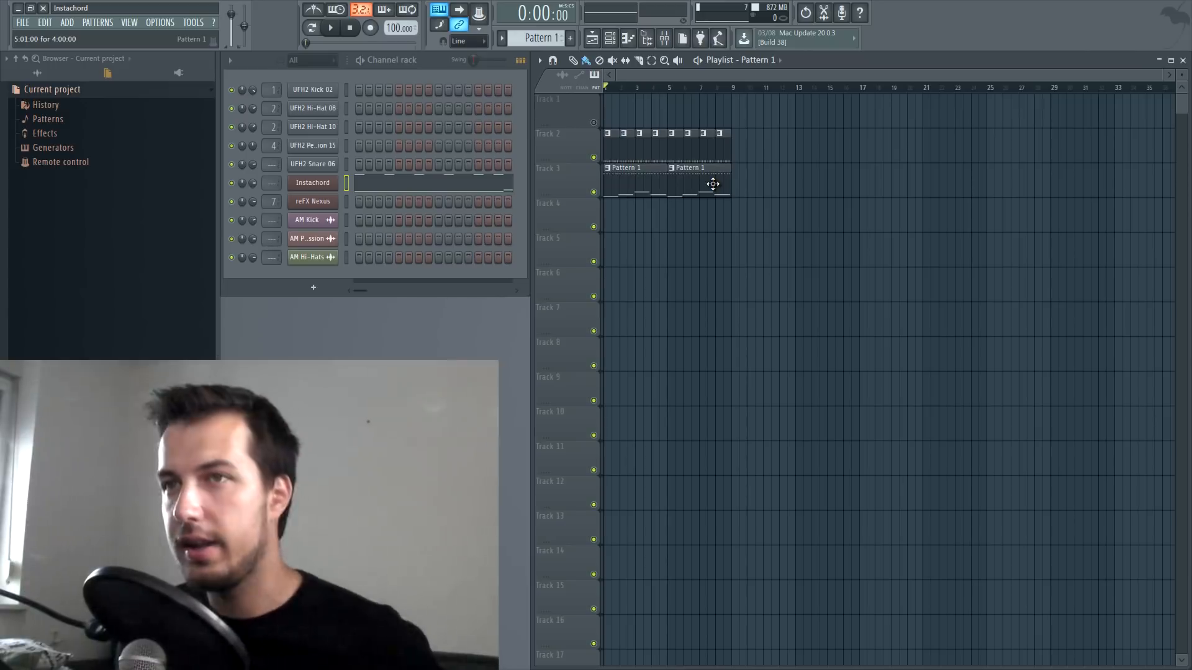
pyautogui.click(324, 183)
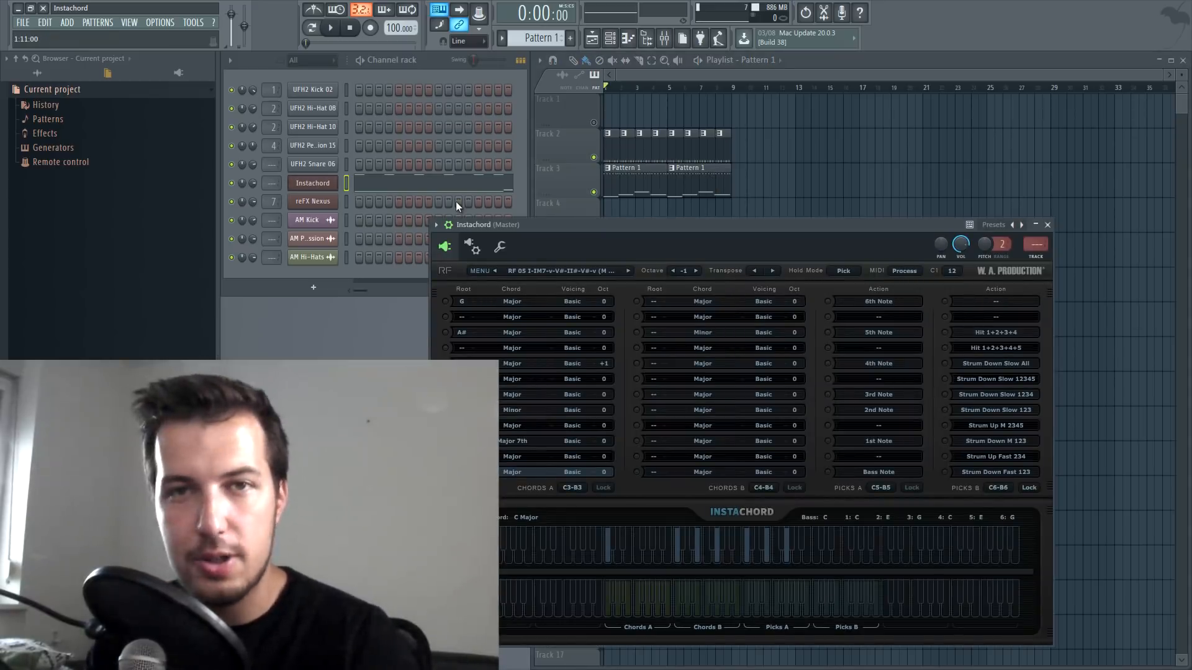